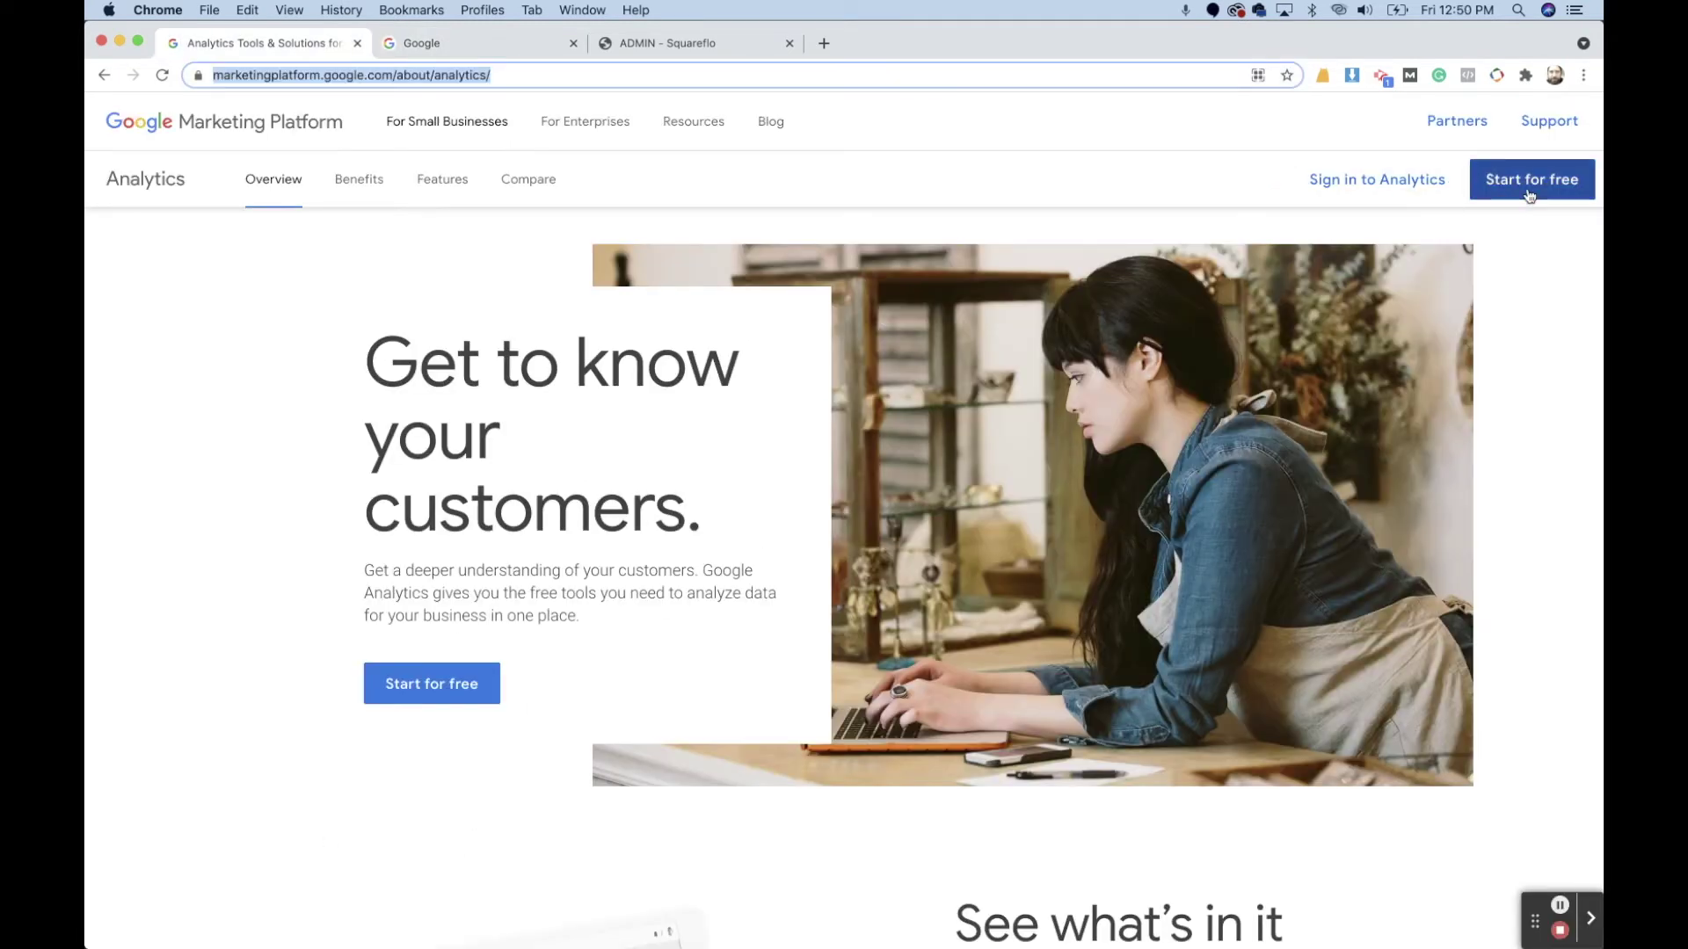
Open the Home overview for the Clark's Supply & Service property in Google Analytics
{"action": "left_click", "coordinate": [1531, 193]}
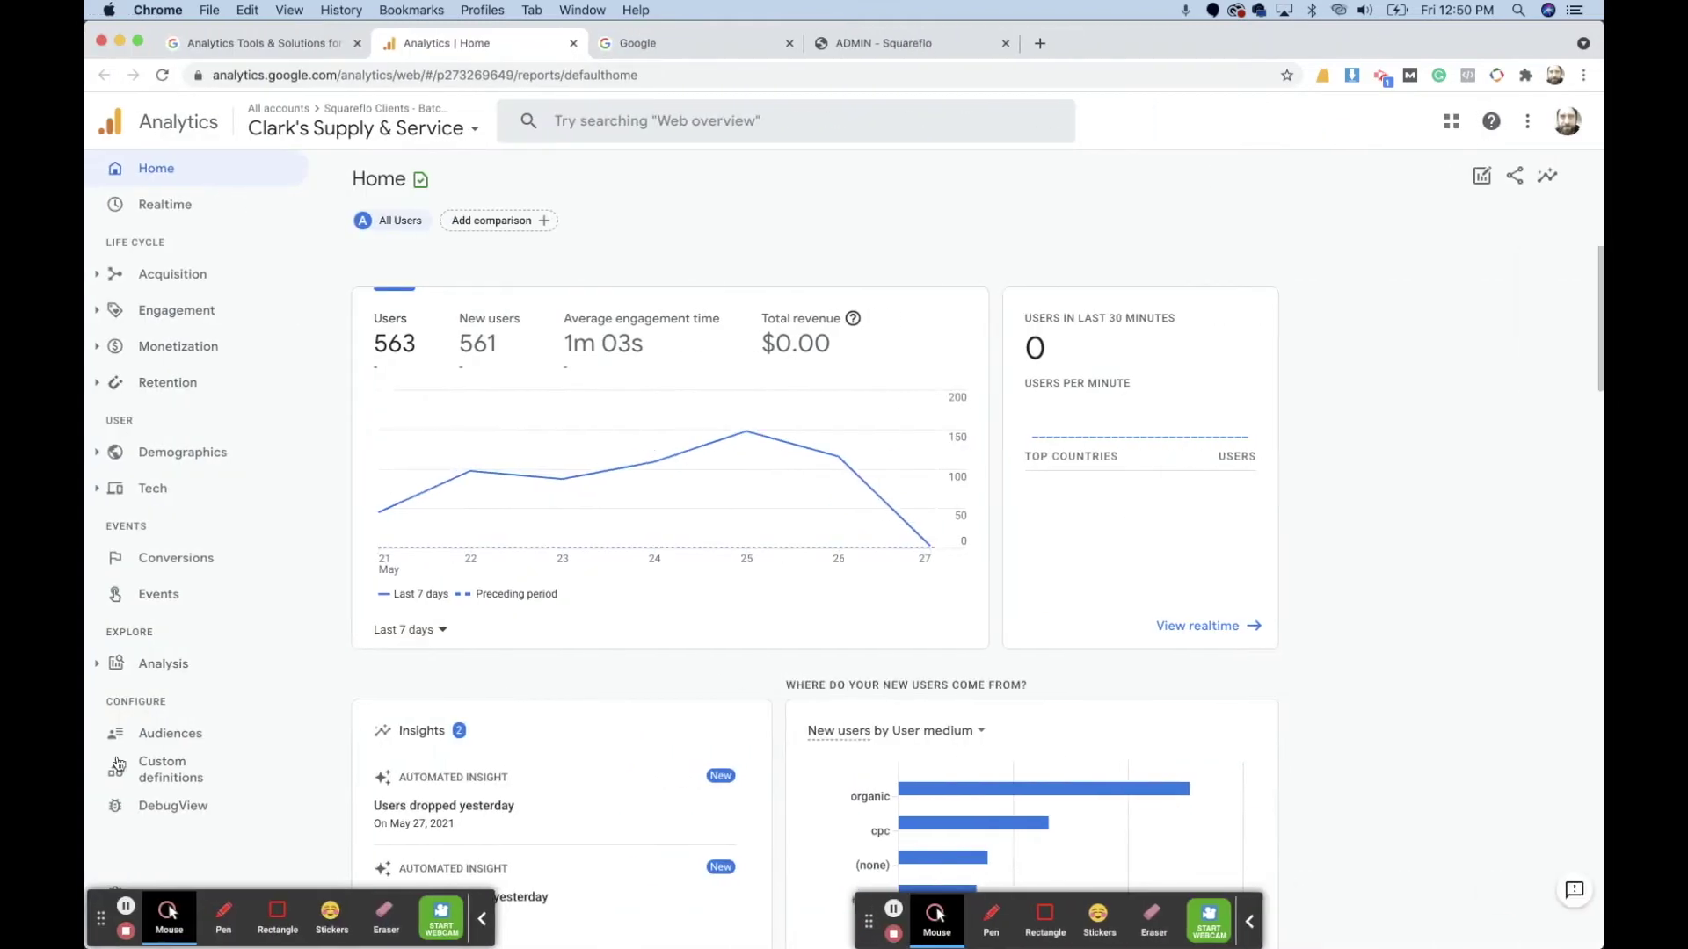
{"action": "left_click", "coordinate": [1247, 919]}
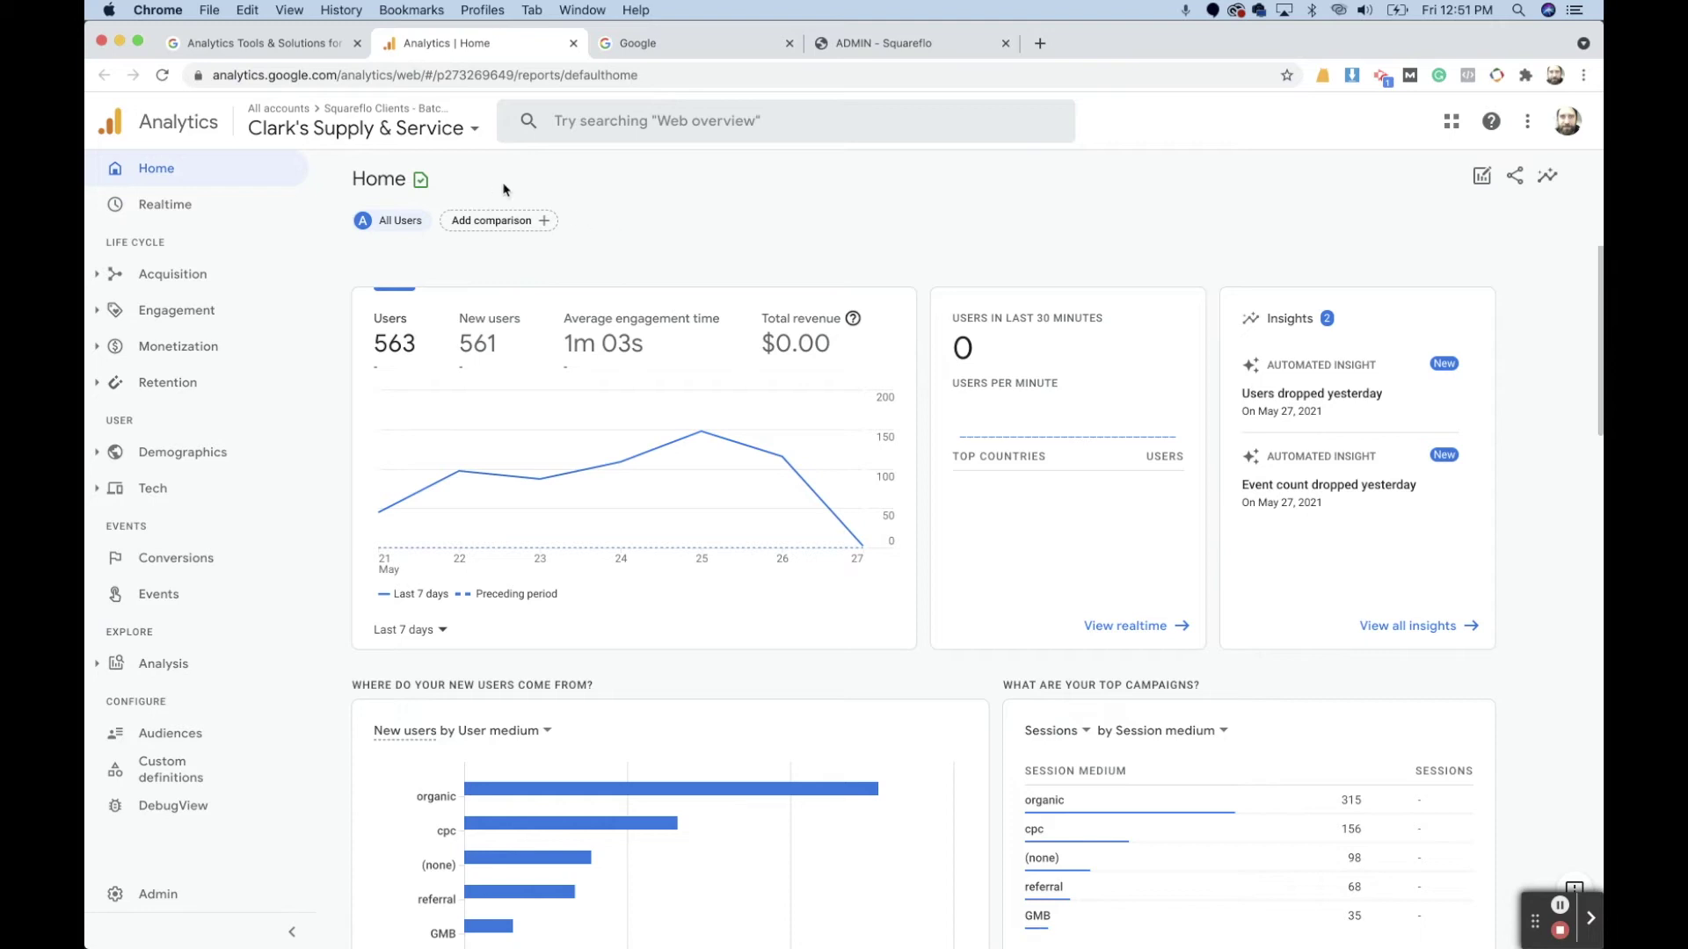
{"action": "left_click", "coordinate": [144, 895]}
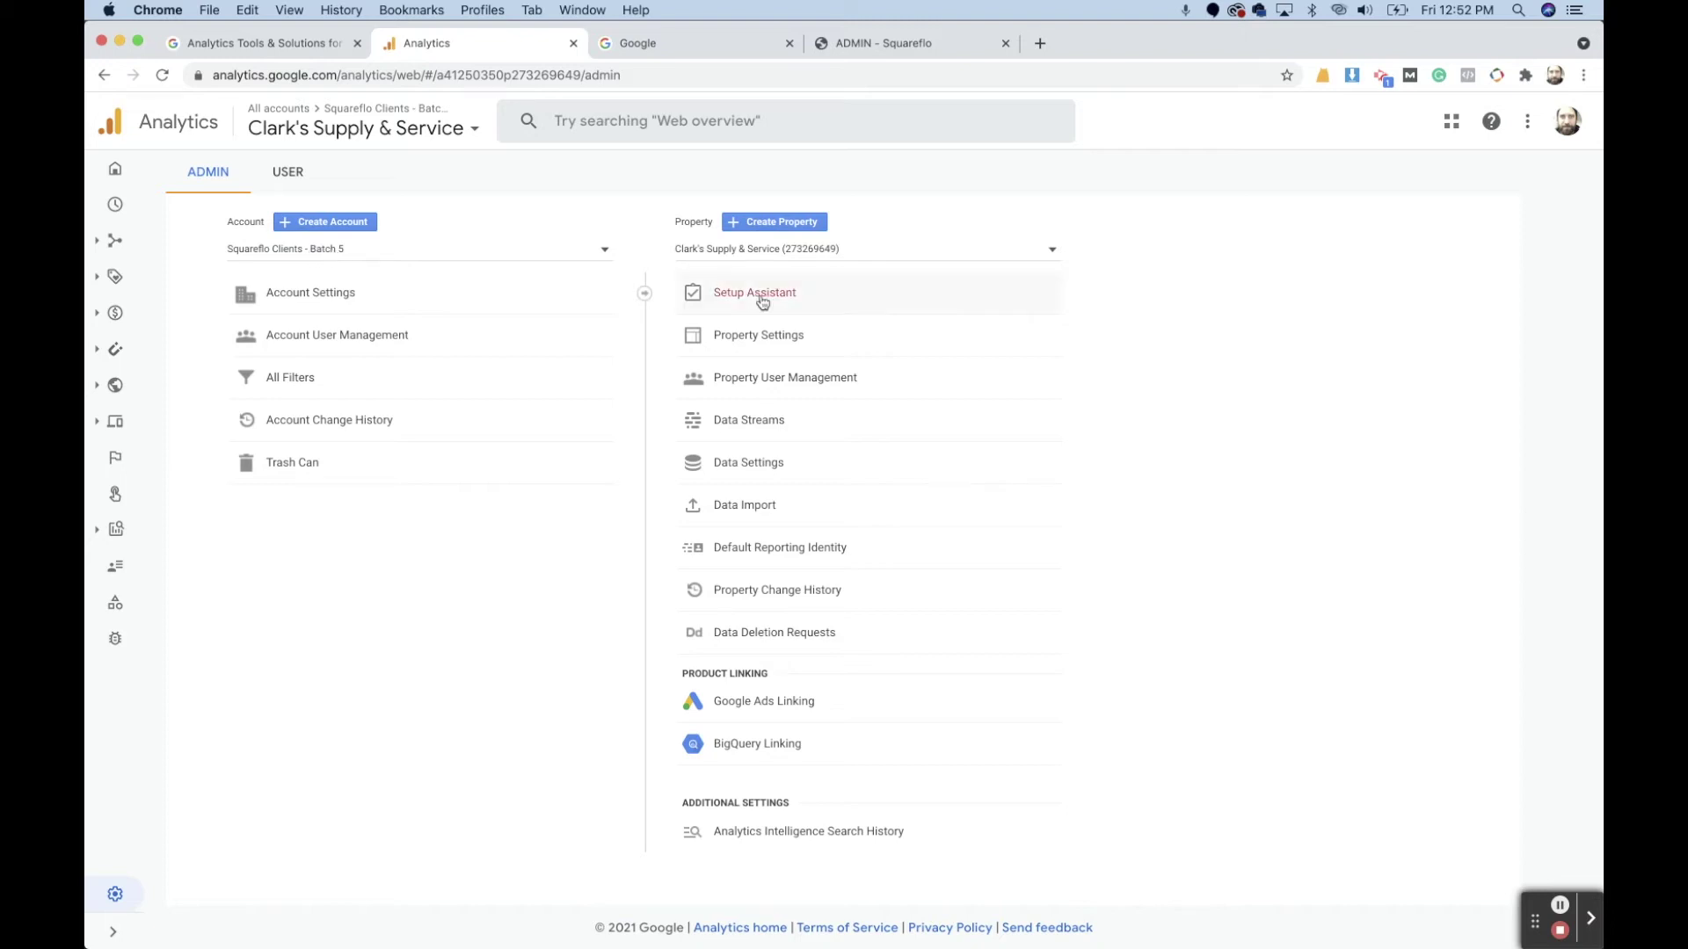
Start a new property under the Squareflo Clients - Batch 5 account
{"action": "left_click", "coordinate": [811, 225]}
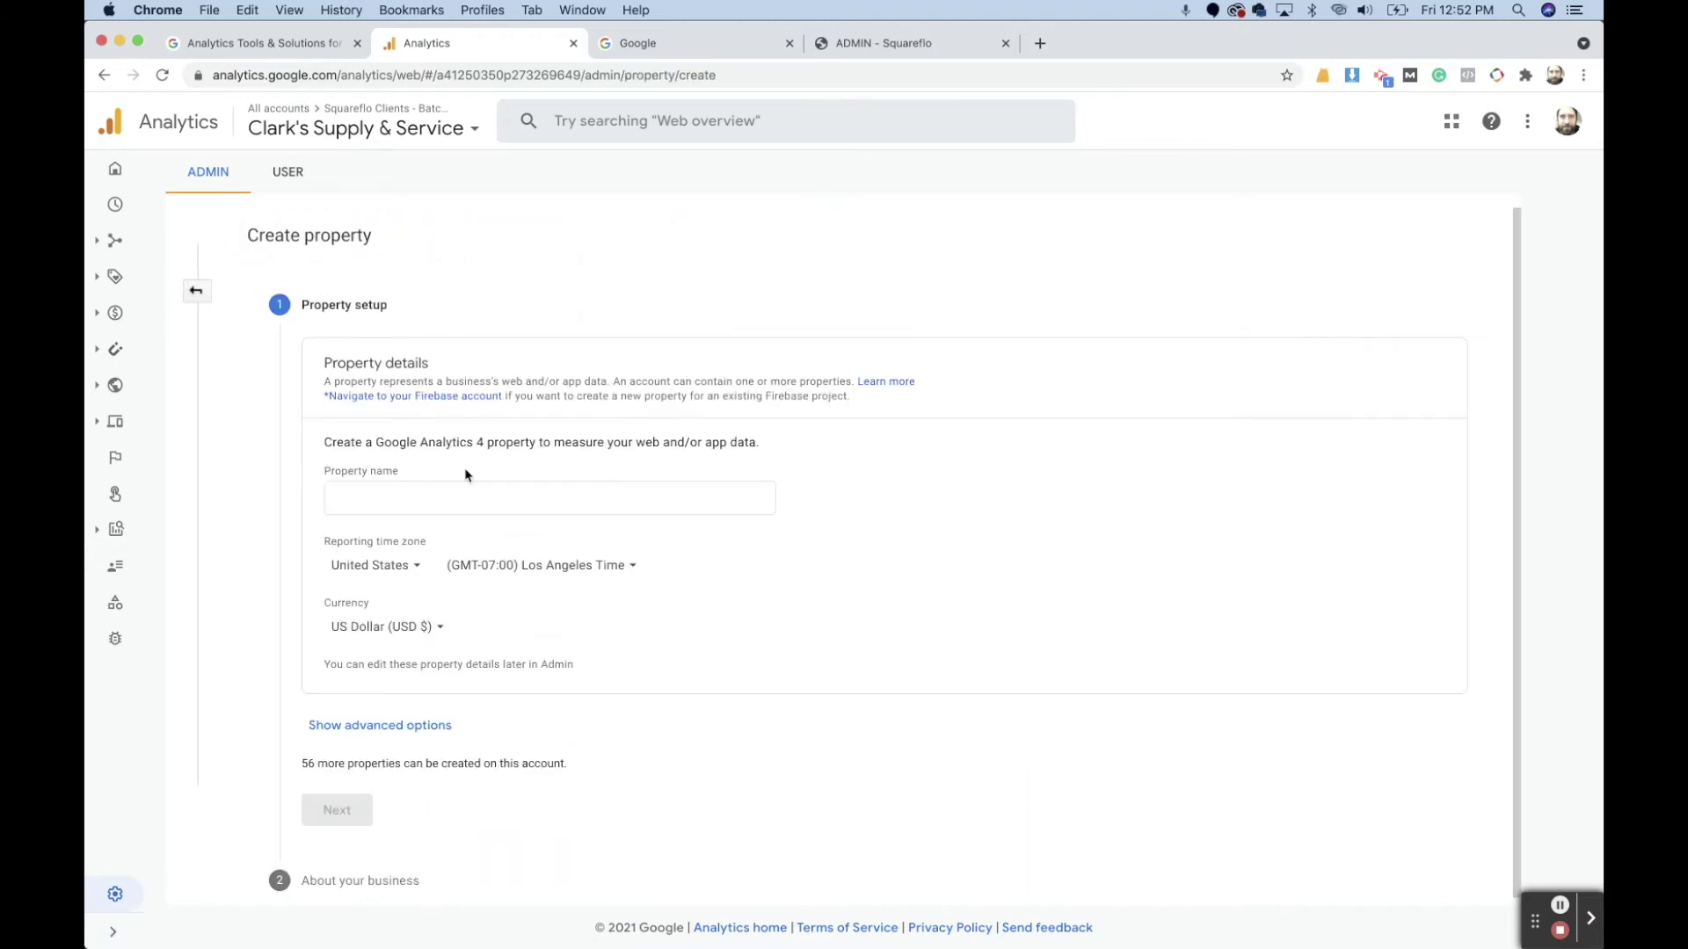
Name the property 'Test Property' and set its reporting country to Canada
{"action": "left_click", "coordinate": [403, 497]}
{"action": "type", "text": "T"}
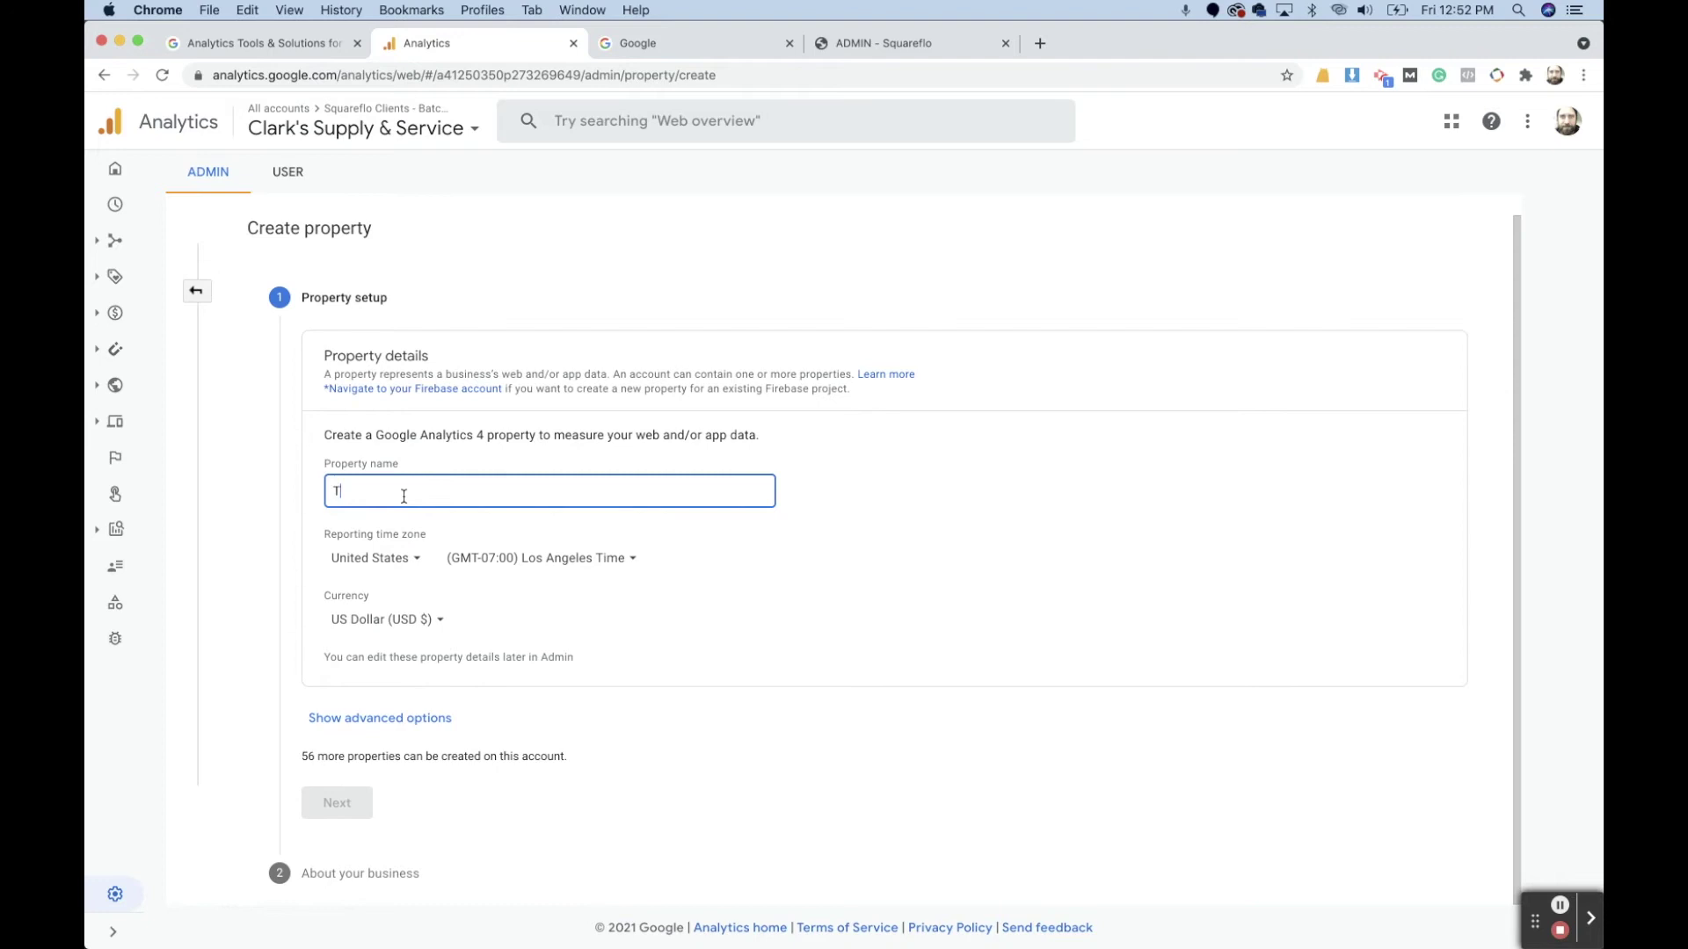
{"action": "type", "text": "est"}
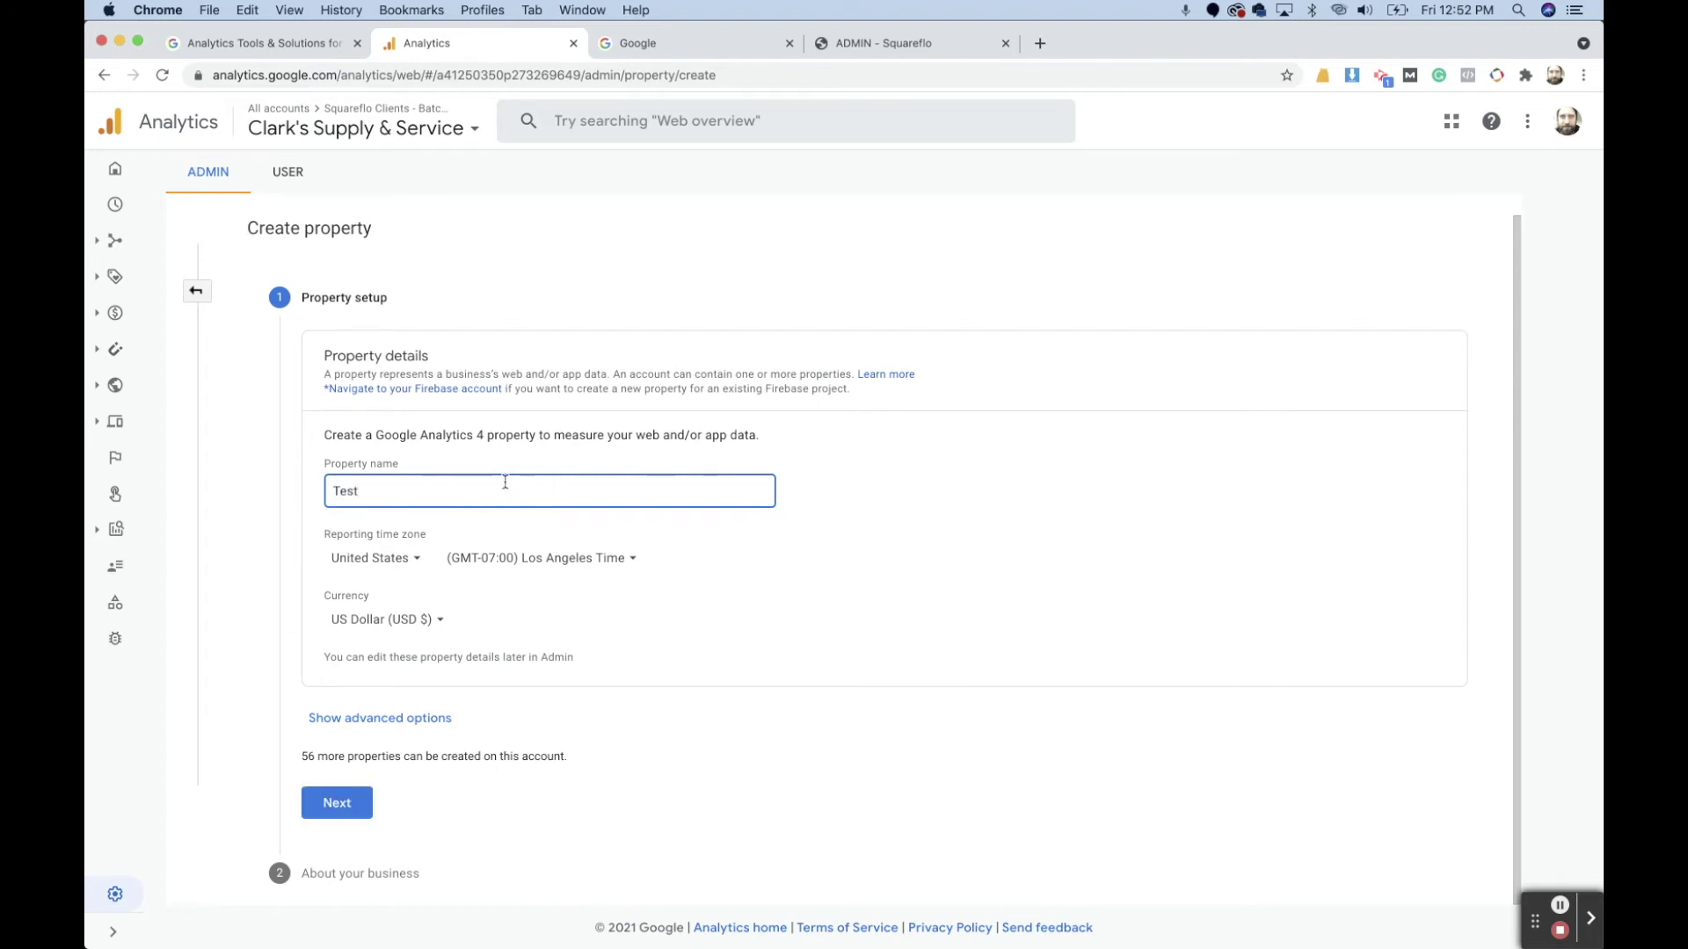
{"action": "type", "text": " Property"}
{"action": "left_click", "coordinate": [386, 572]}
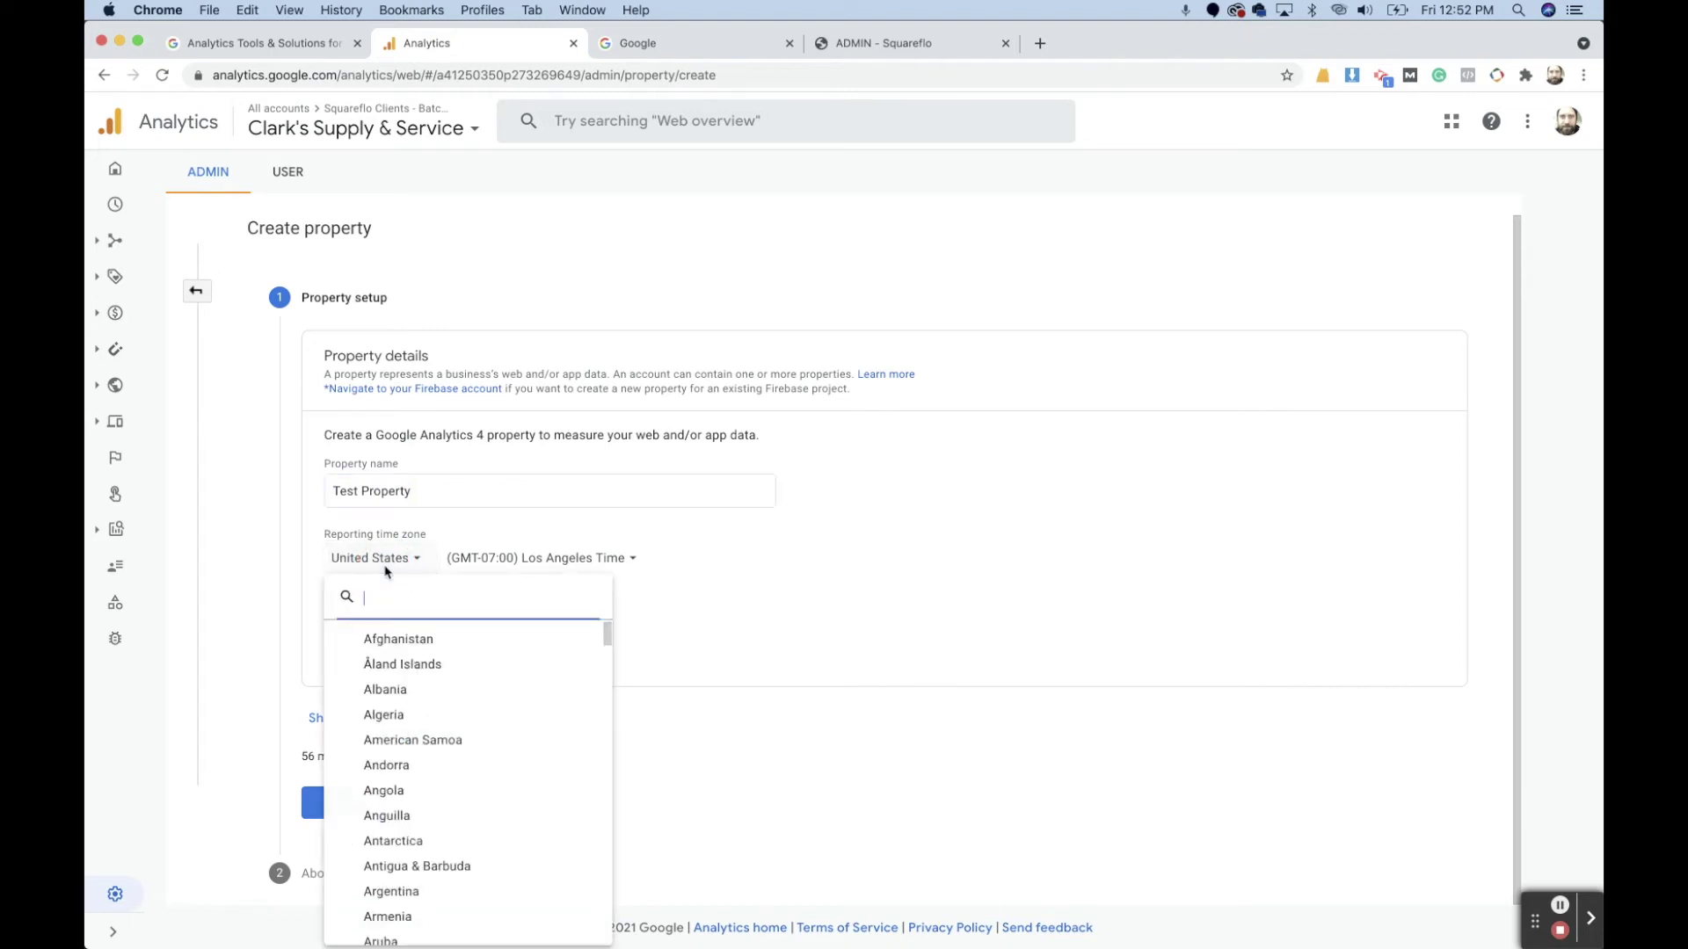
{"action": "scroll", "coordinate": [440, 723], "scroll_direction": "down", "scroll_amount": 10}
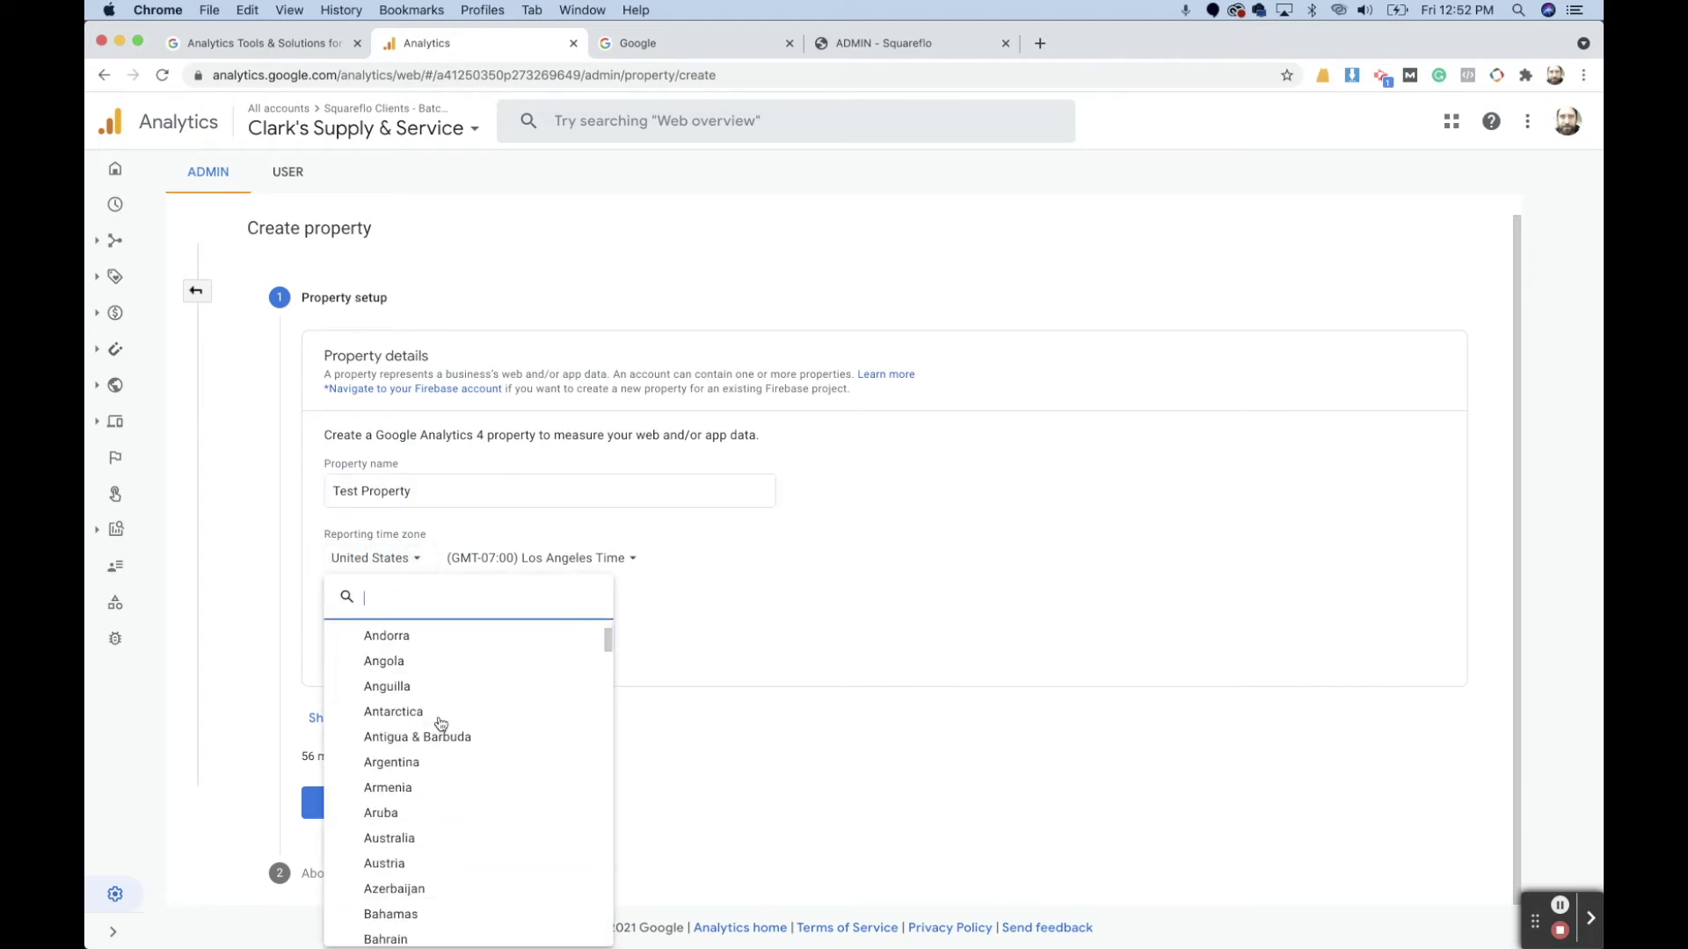
{"action": "left_click", "coordinate": [388, 847]}
Set the time zone to Regina Time and the currency to Canadian Dollar
{"action": "left_click", "coordinate": [535, 563]}
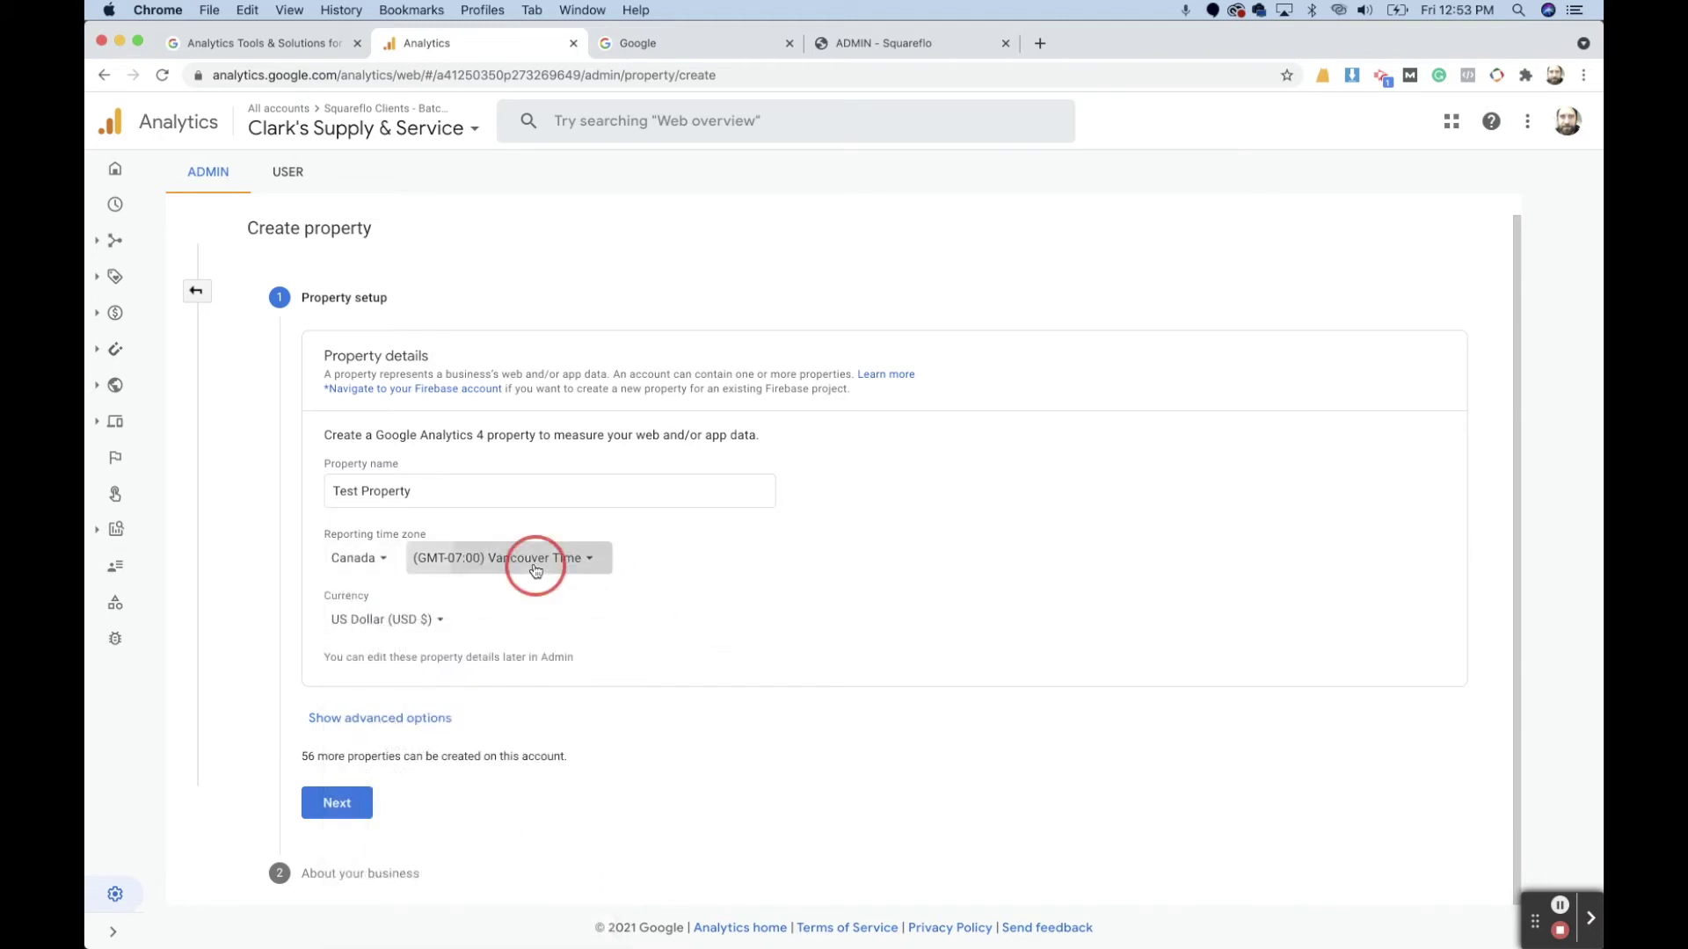
{"action": "scroll", "coordinate": [574, 738], "scroll_direction": "down", "scroll_amount": 3}
{"action": "scroll", "coordinate": [574, 738], "scroll_direction": "down", "scroll_amount": 3}
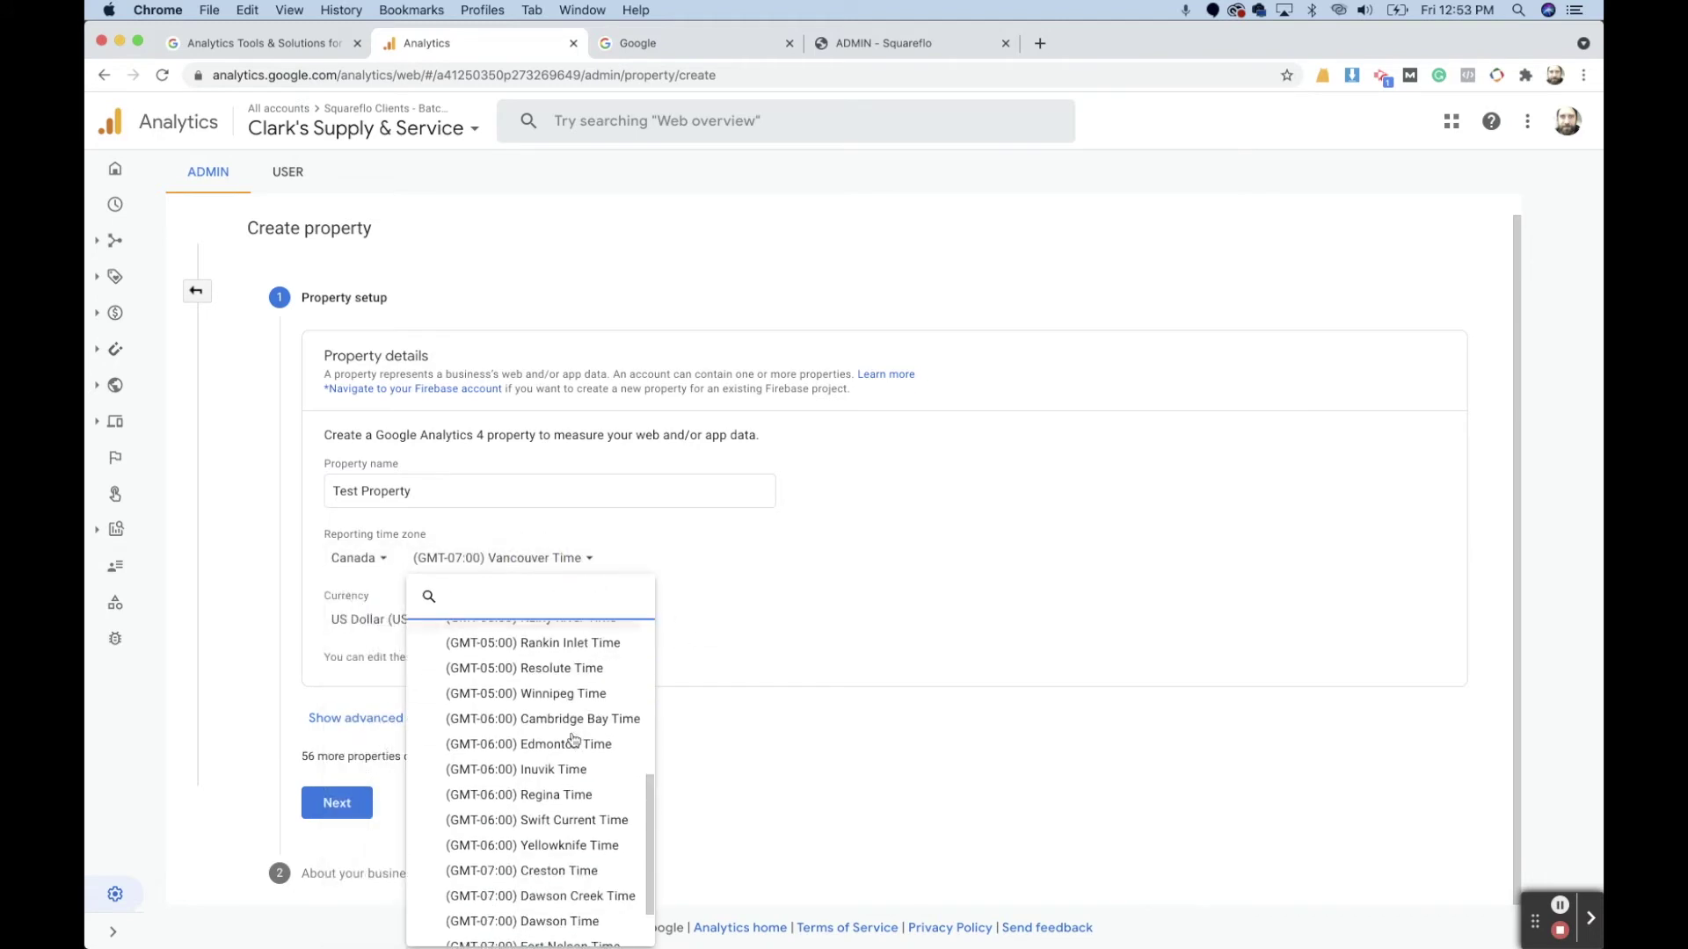
{"action": "left_click", "coordinate": [559, 794]}
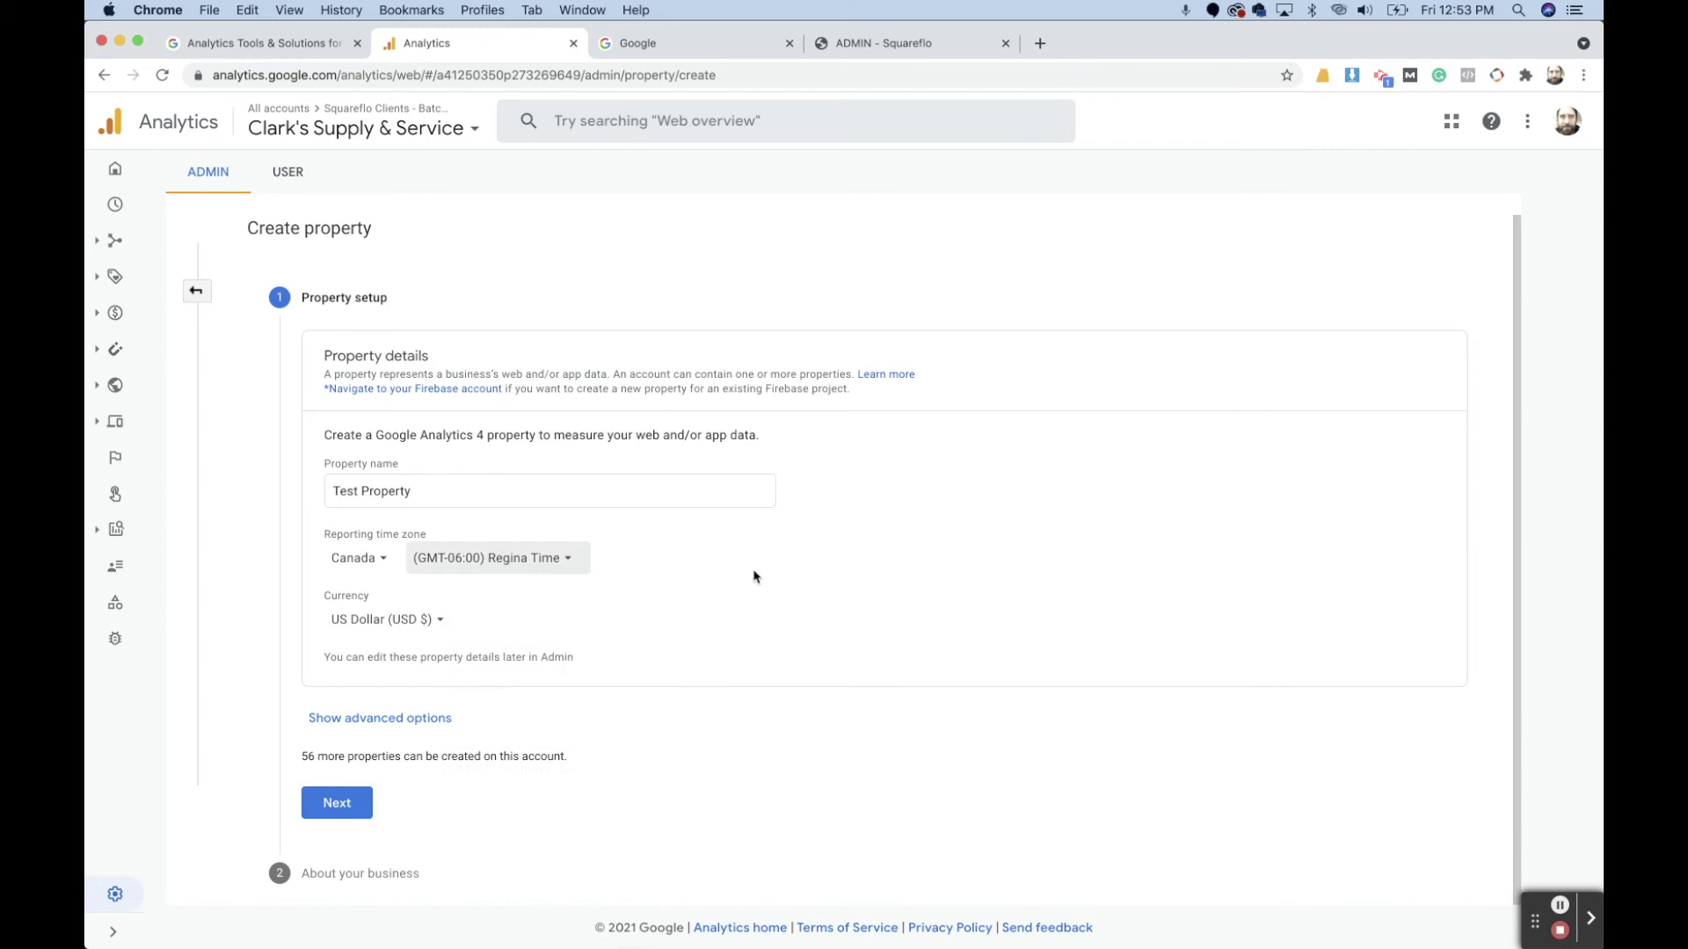
{"action": "left_click", "coordinate": [367, 620]}
{"action": "scroll", "coordinate": [431, 528], "scroll_direction": "down", "scroll_amount": 6}
{"action": "scroll", "coordinate": [437, 504], "scroll_direction": "up", "scroll_amount": 2}
{"action": "scroll", "coordinate": [436, 504], "scroll_direction": "up", "scroll_amount": 3}
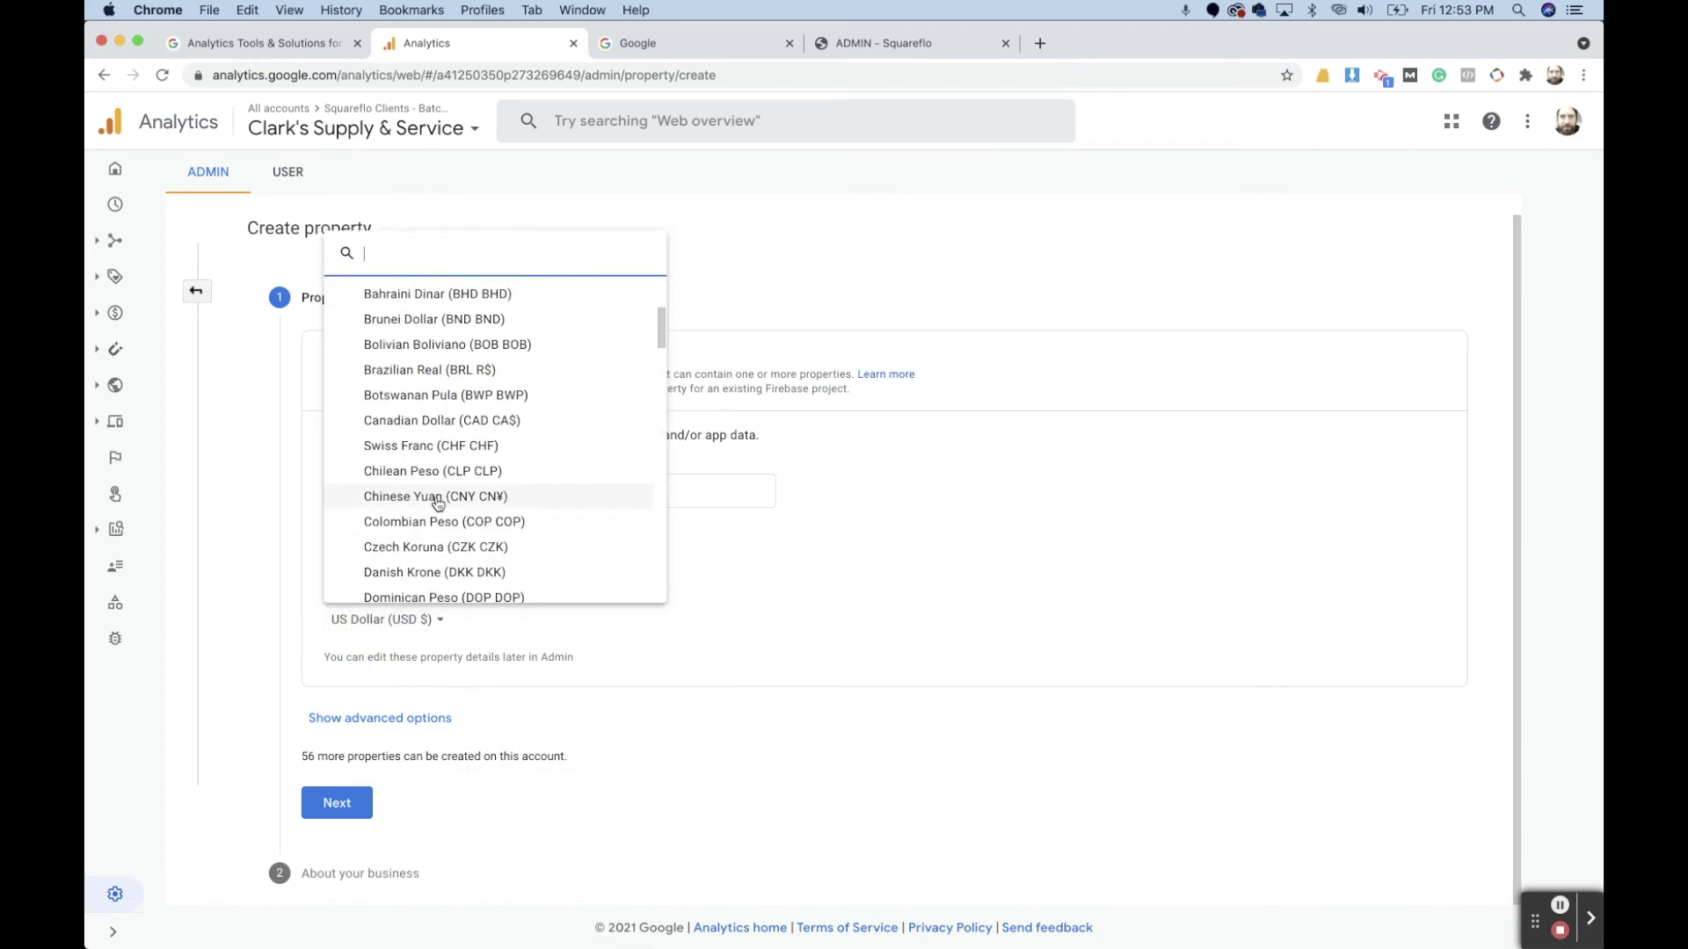
{"action": "left_click", "coordinate": [412, 418]}
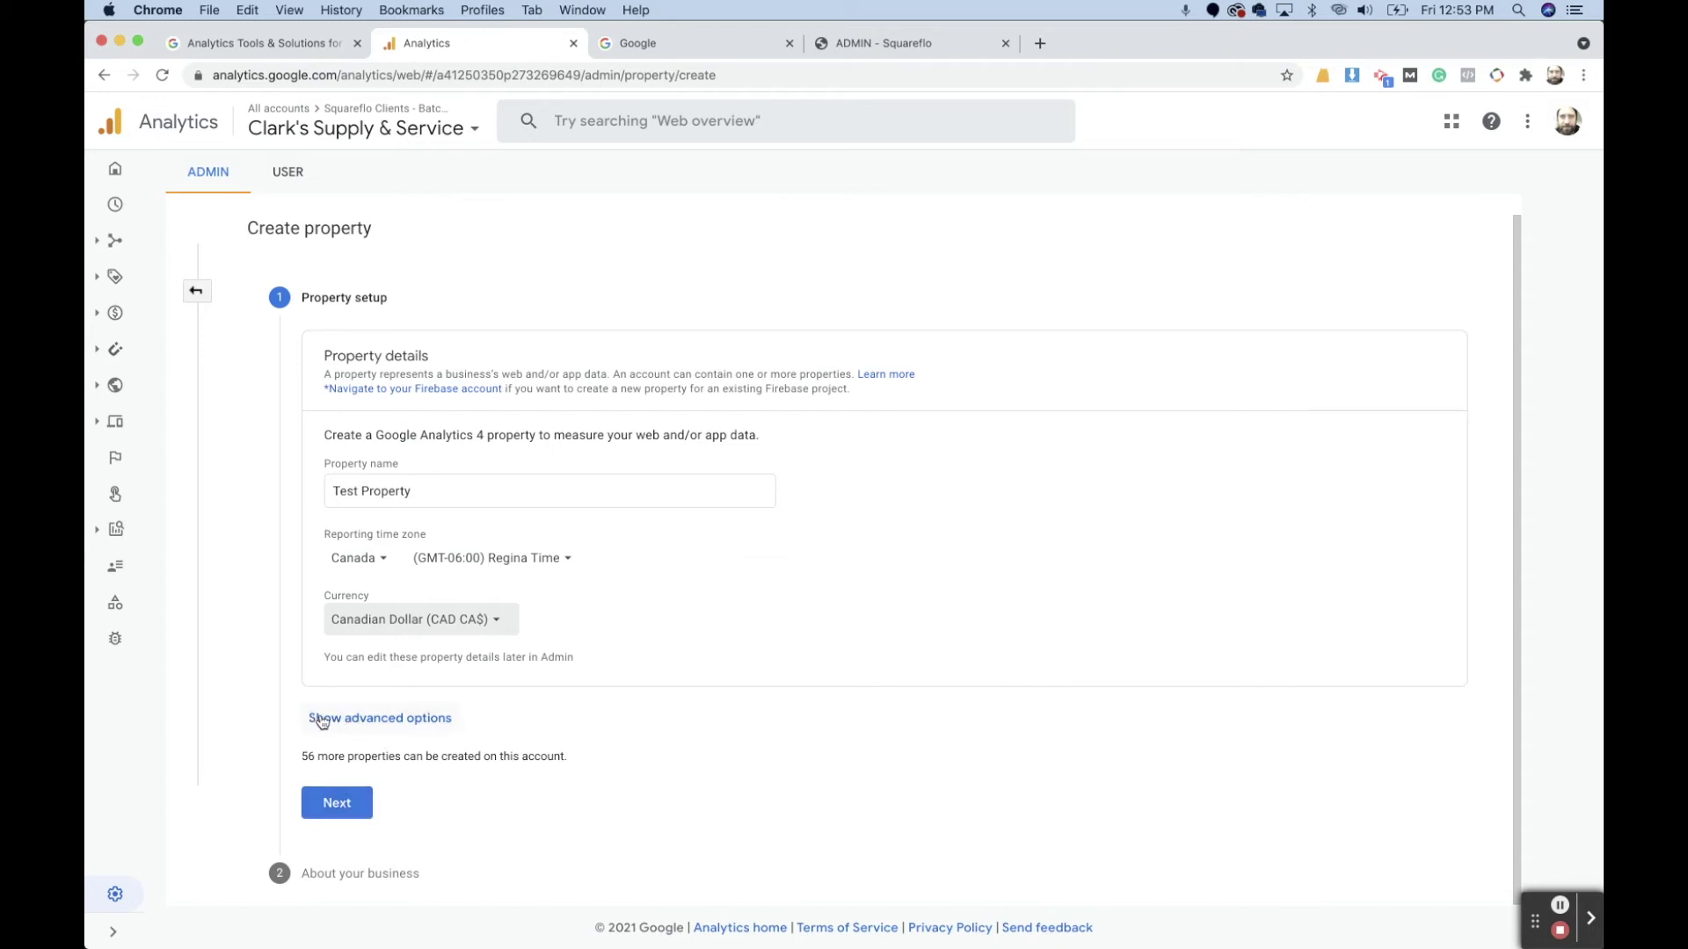
{"action": "left_click", "coordinate": [401, 719]}
Make it a Universal Analytics-only property for squareflo.com and continue to business information
{"action": "scroll", "coordinate": [396, 686], "scroll_direction": "down", "scroll_amount": 3}
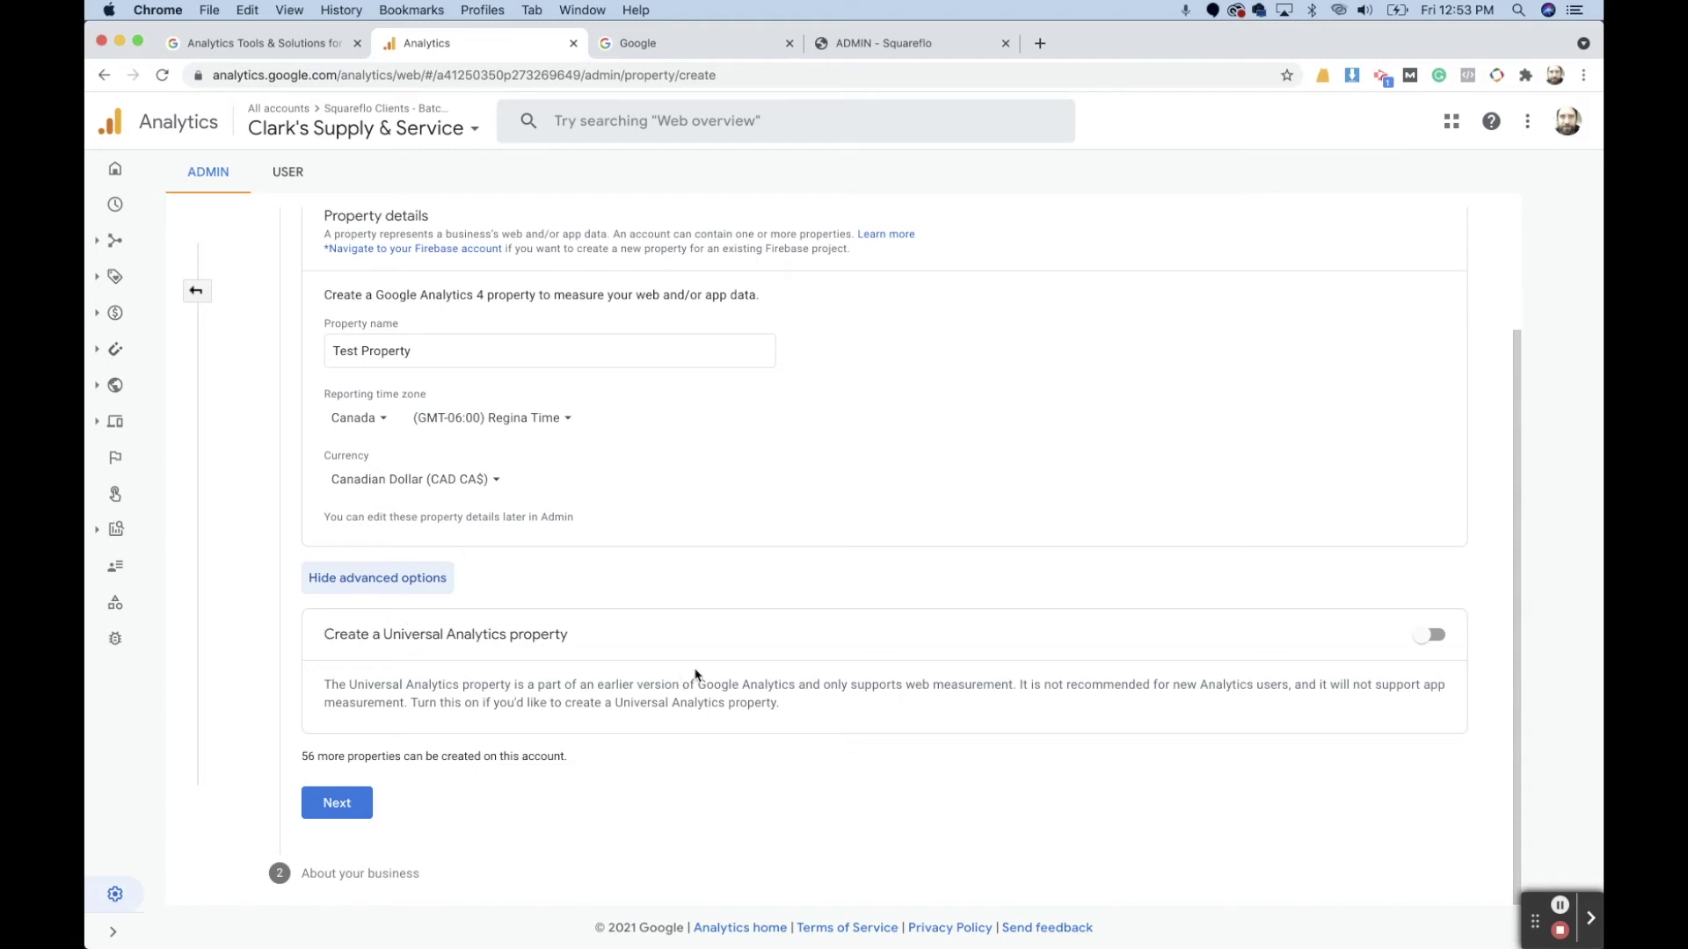
{"action": "left_click", "coordinate": [1428, 641]}
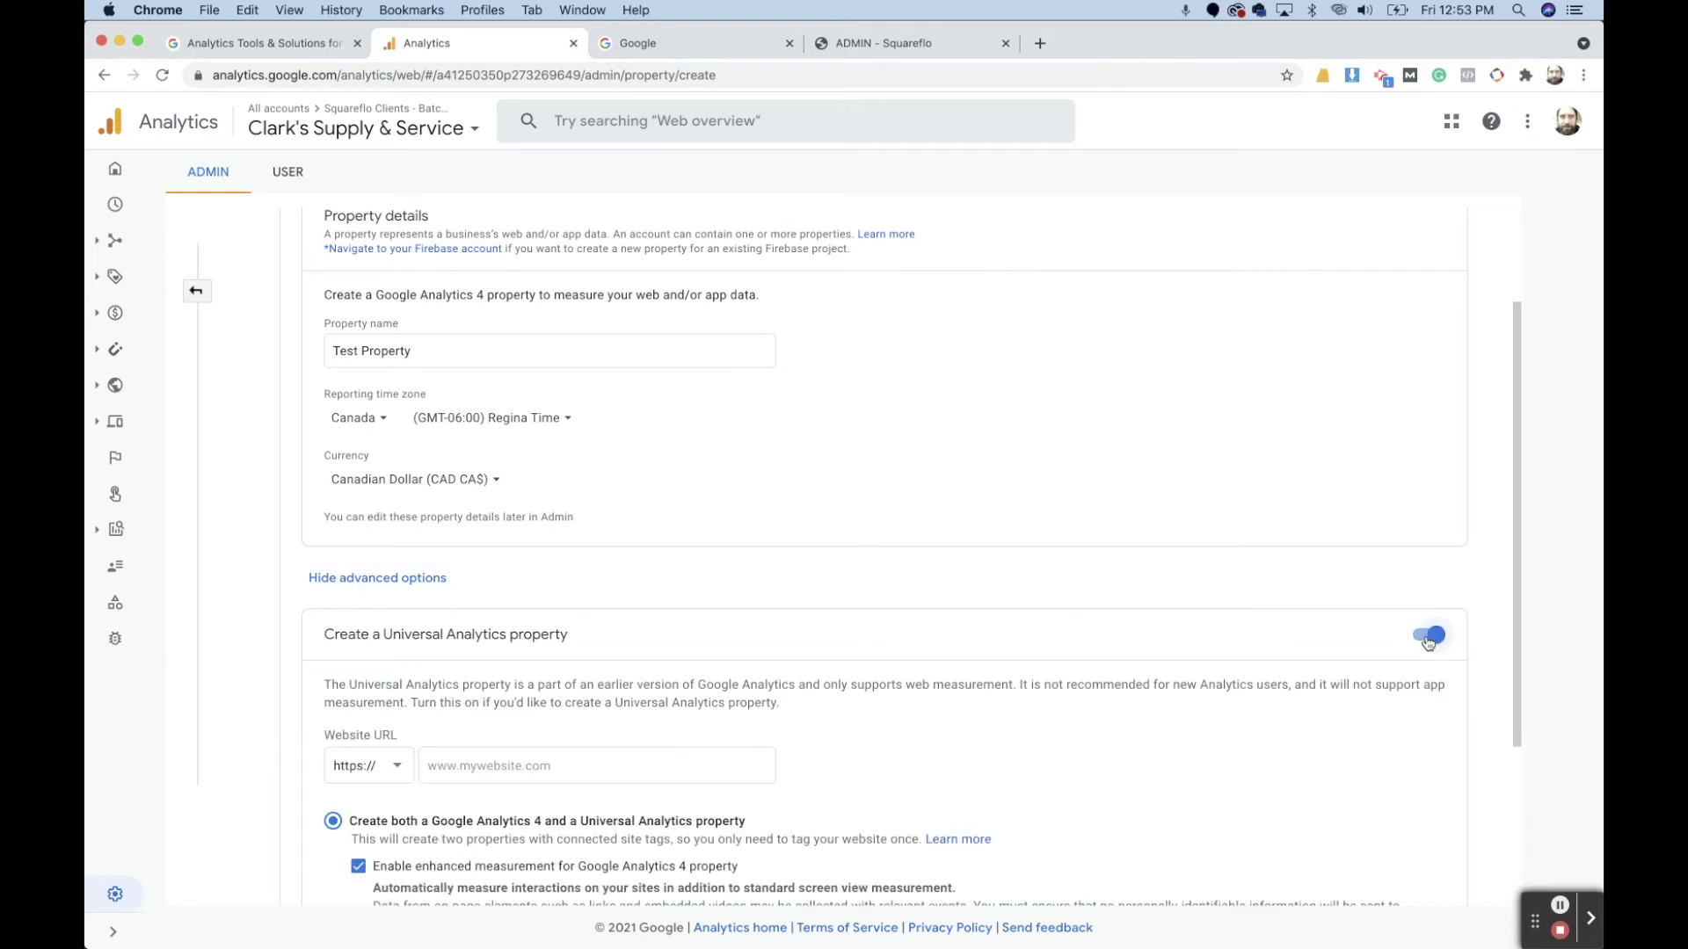
{"action": "scroll", "coordinate": [1181, 524], "scroll_direction": "down", "scroll_amount": 3}
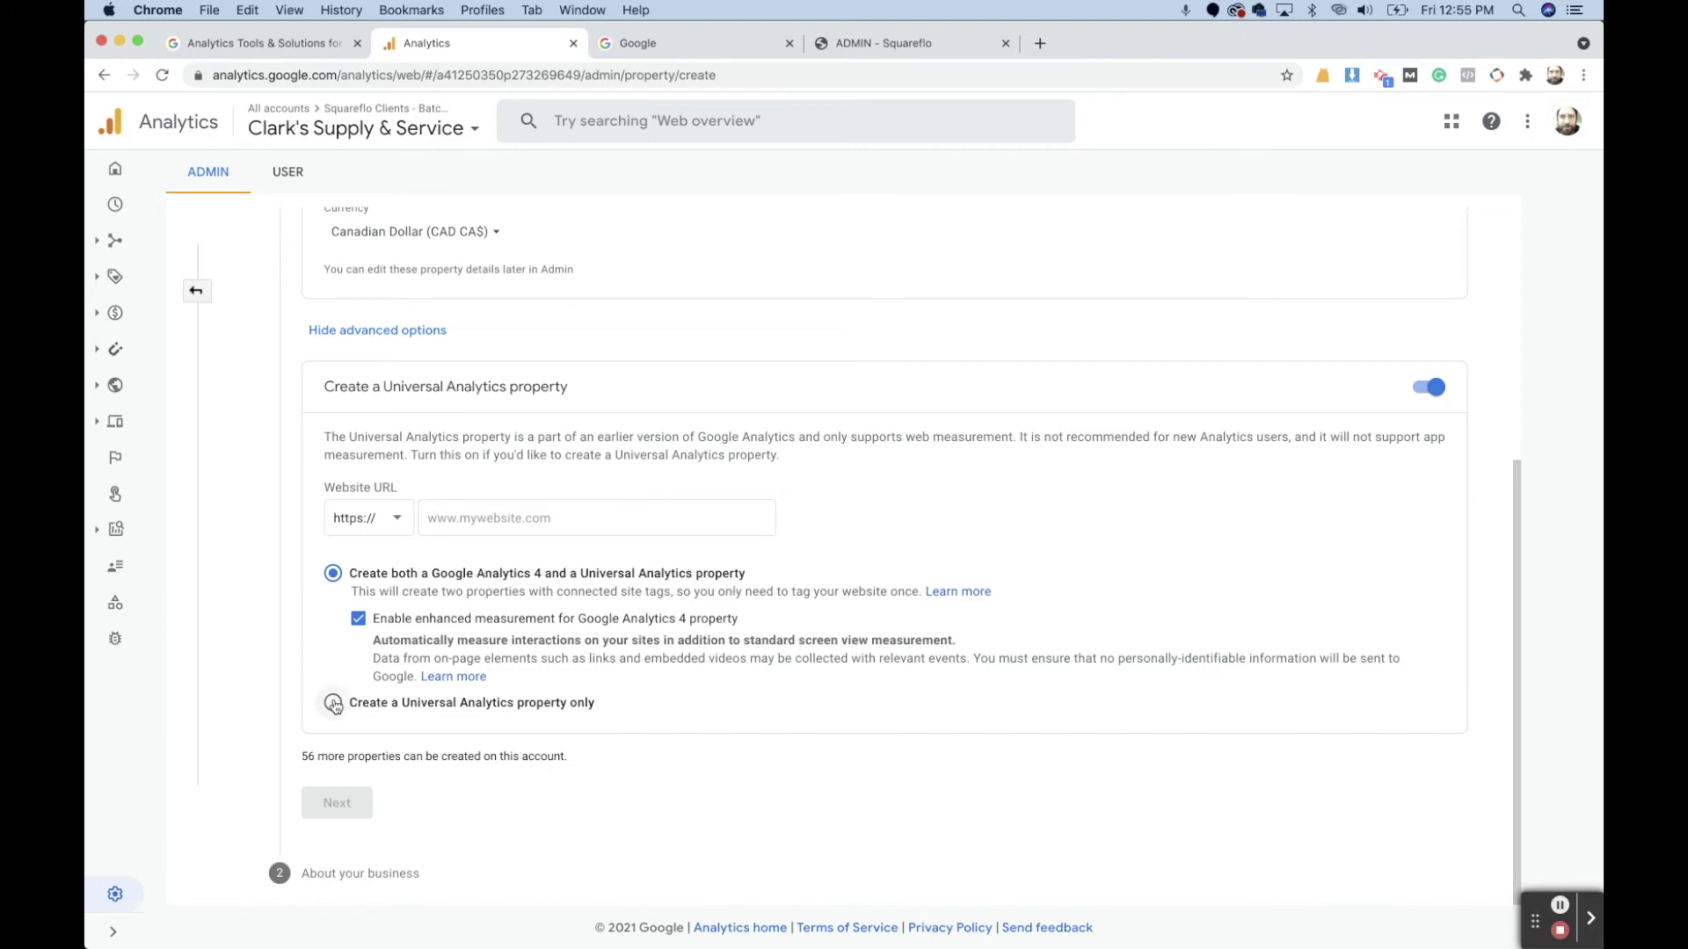
{"action": "left_click", "coordinate": [333, 703]}
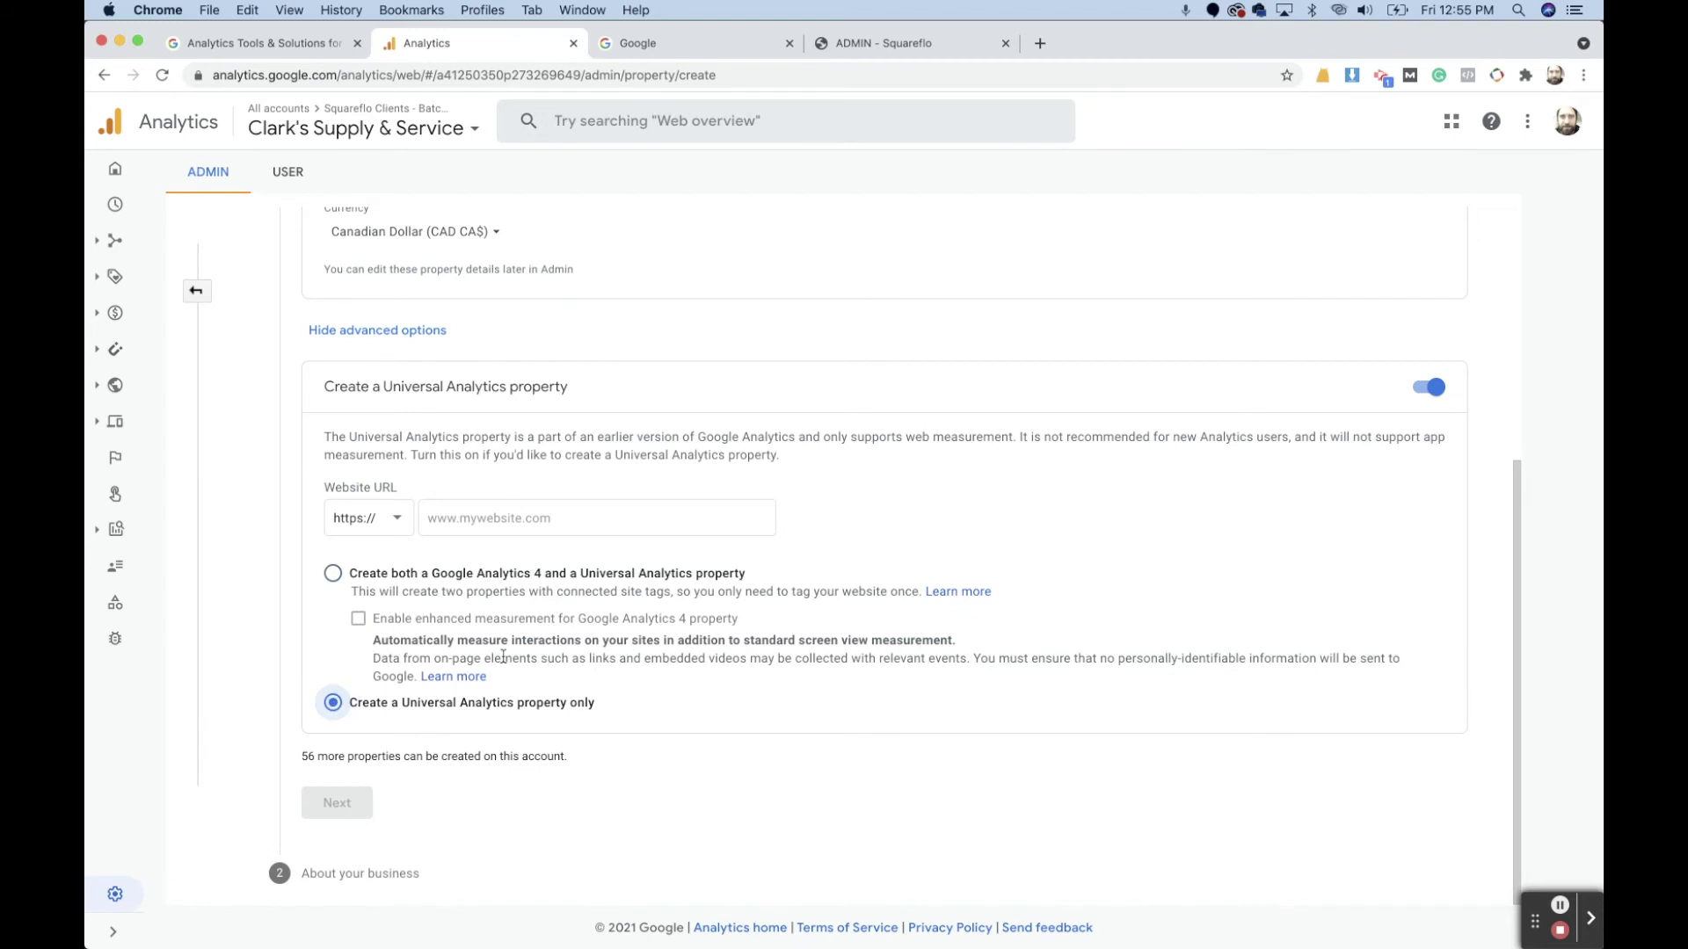
{"action": "left_click", "coordinate": [439, 525]}
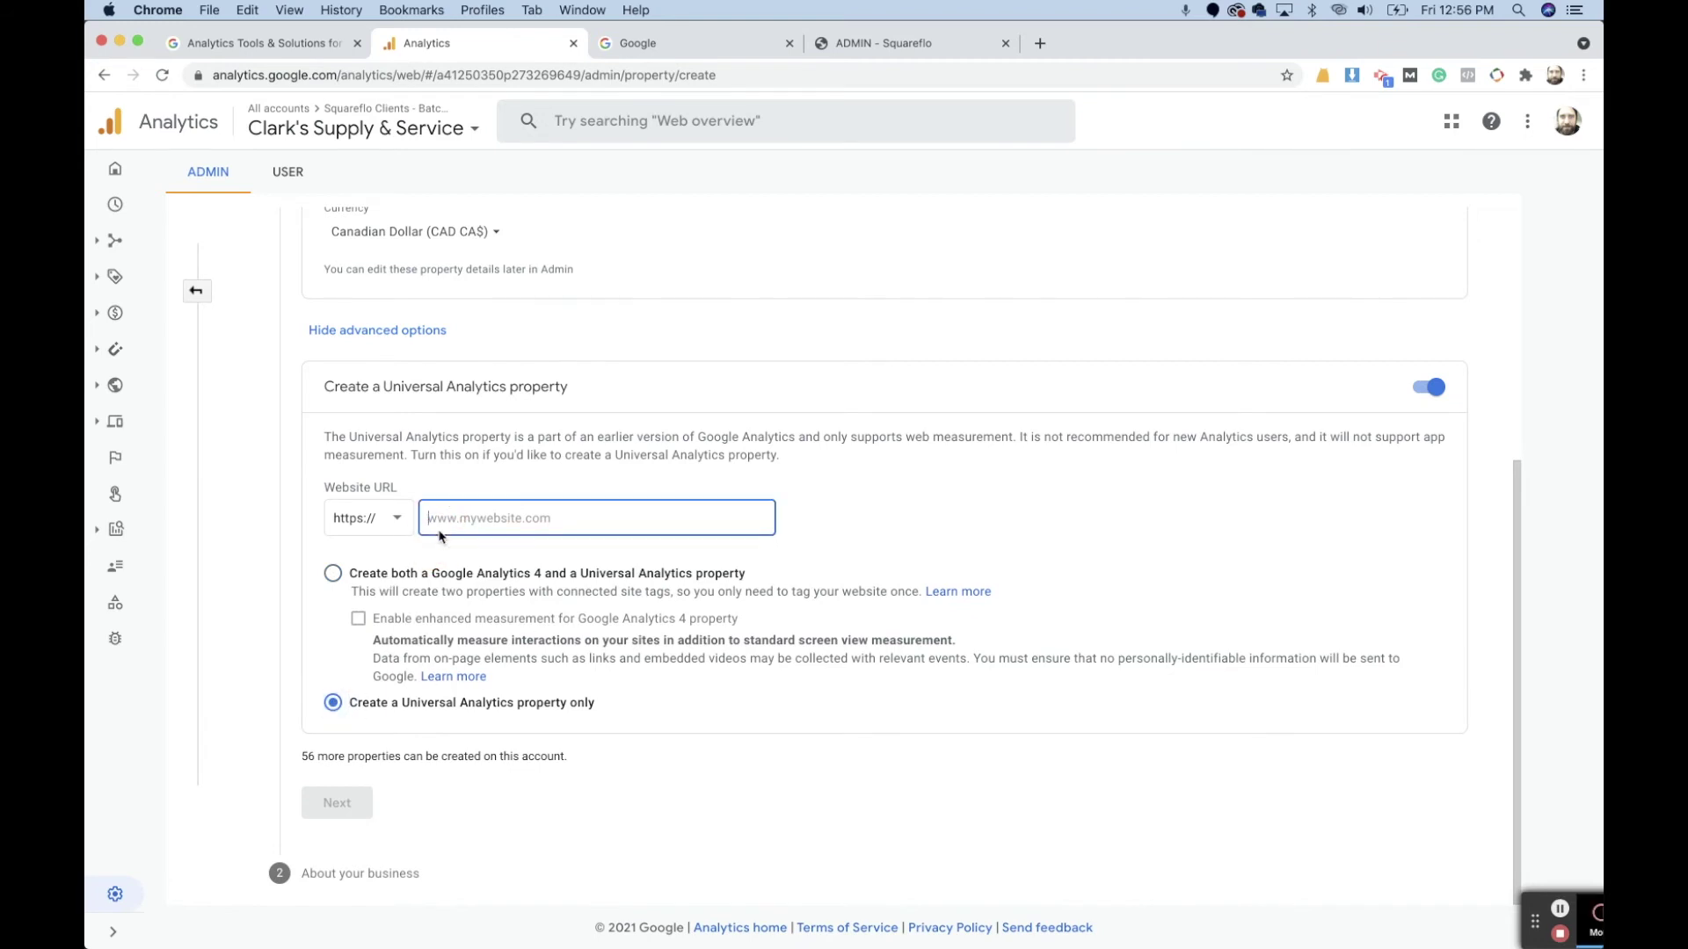
{"action": "type", "text": "squareflo.com"}
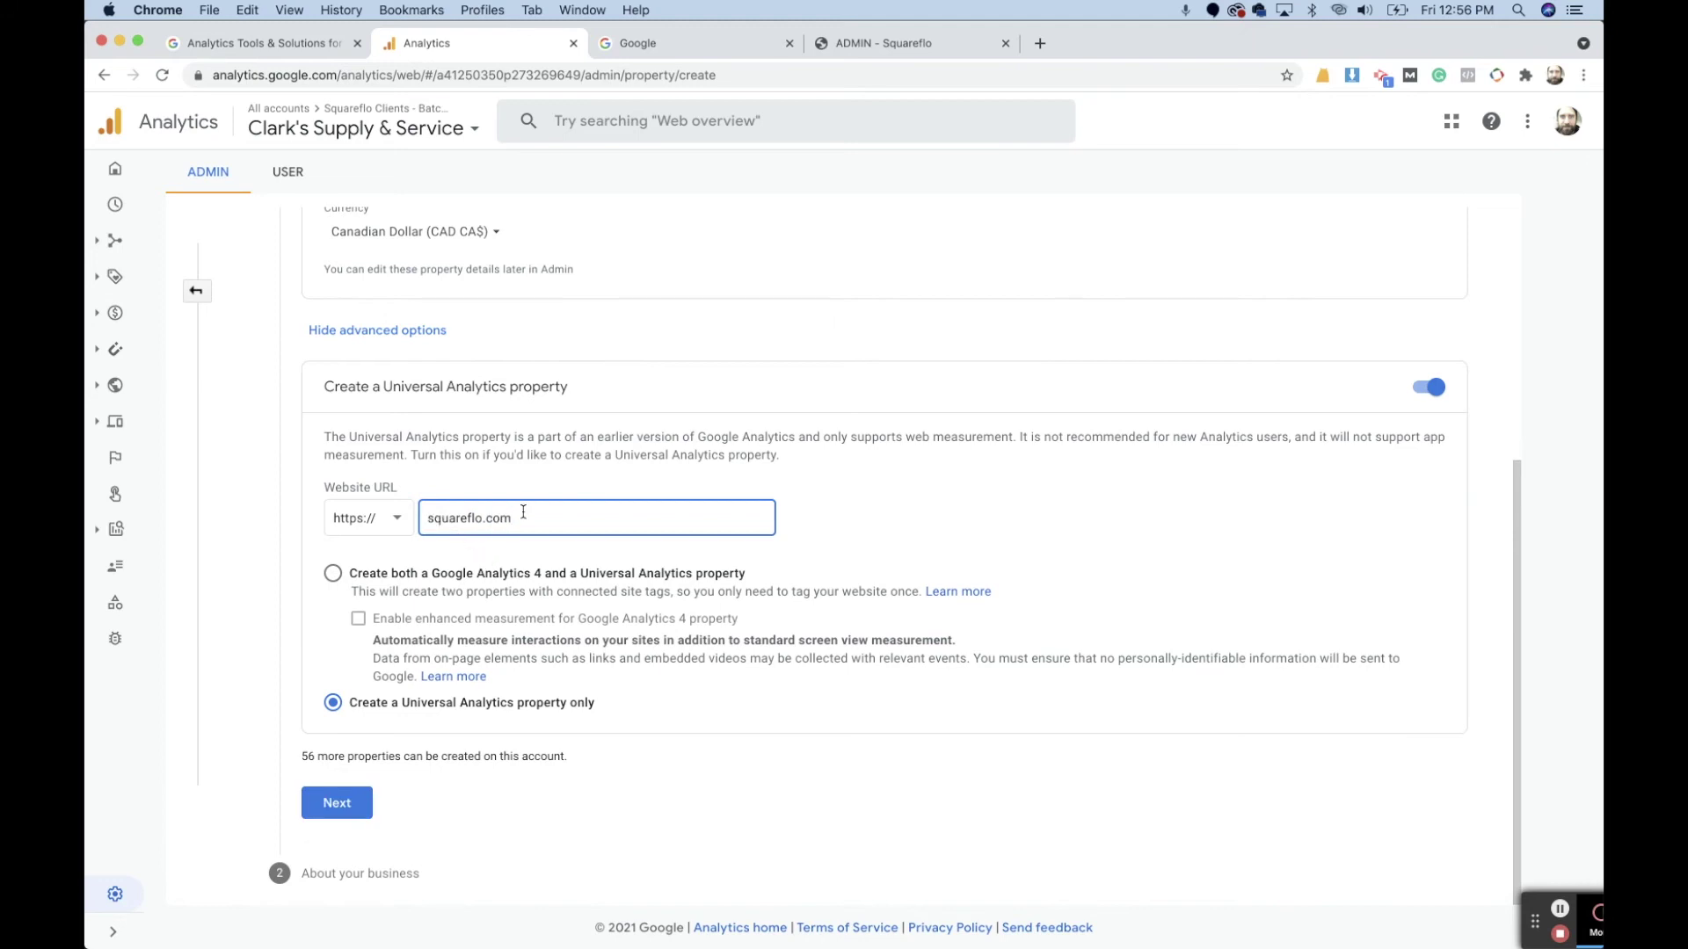
{"action": "left_click", "coordinate": [335, 802]}
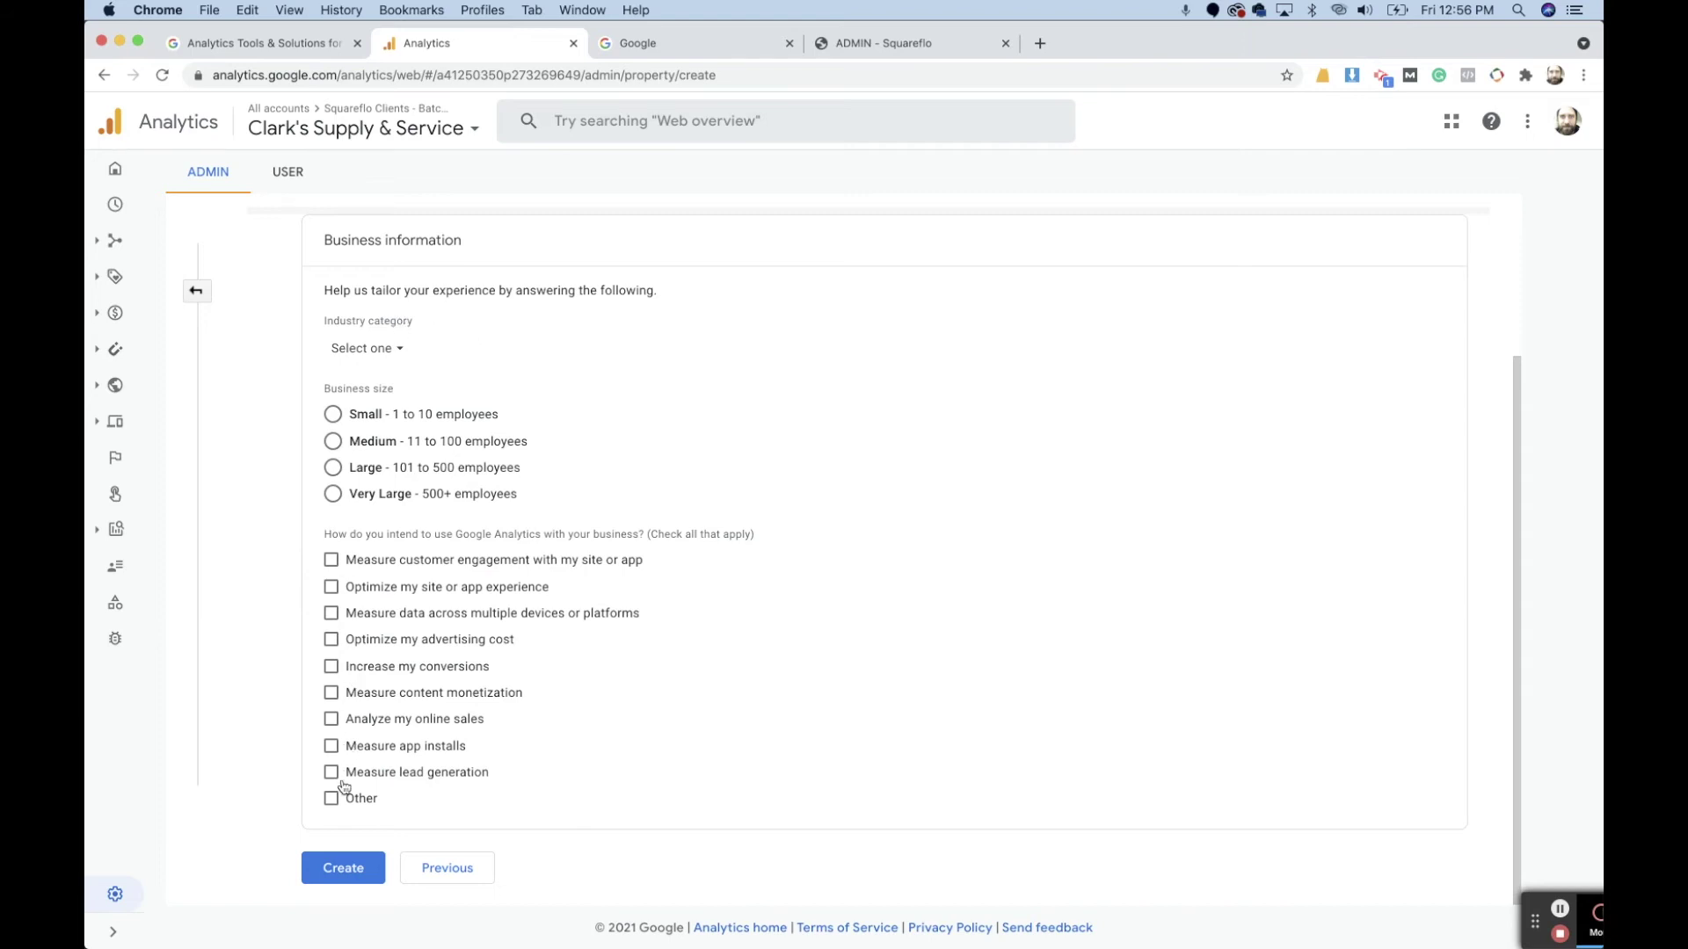
Set industry to Other and business size to Small (1 to 10 employees), then create the property
{"action": "left_click", "coordinate": [367, 363]}
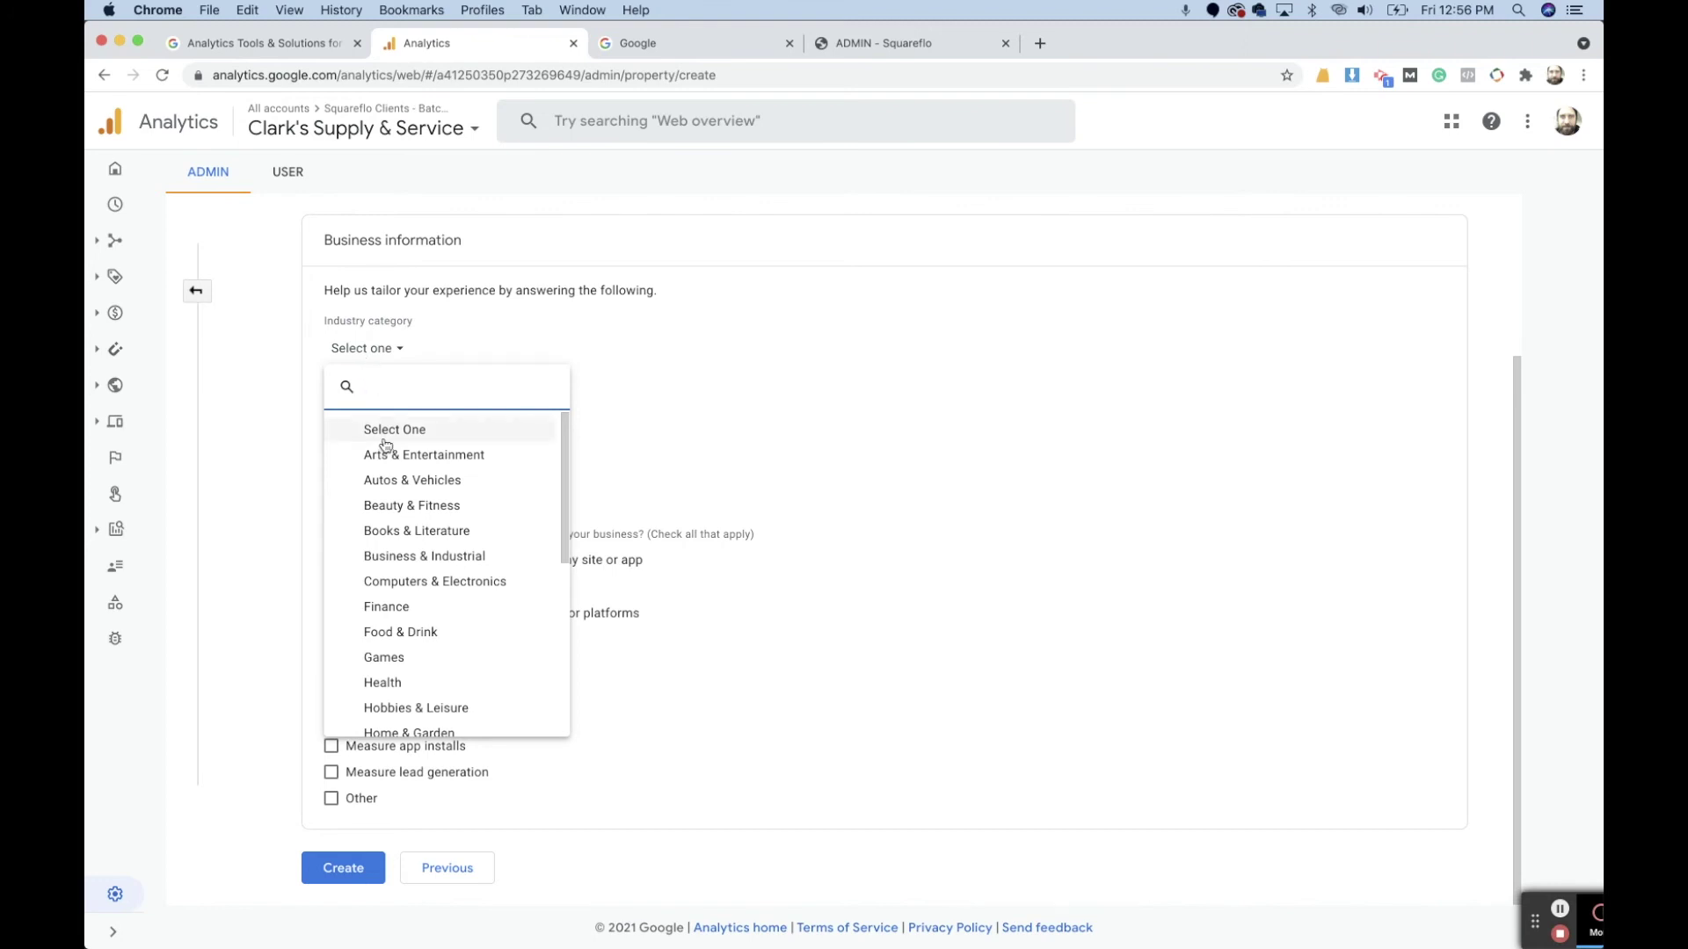
{"action": "scroll", "coordinate": [384, 461], "scroll_direction": "down", "scroll_amount": 5}
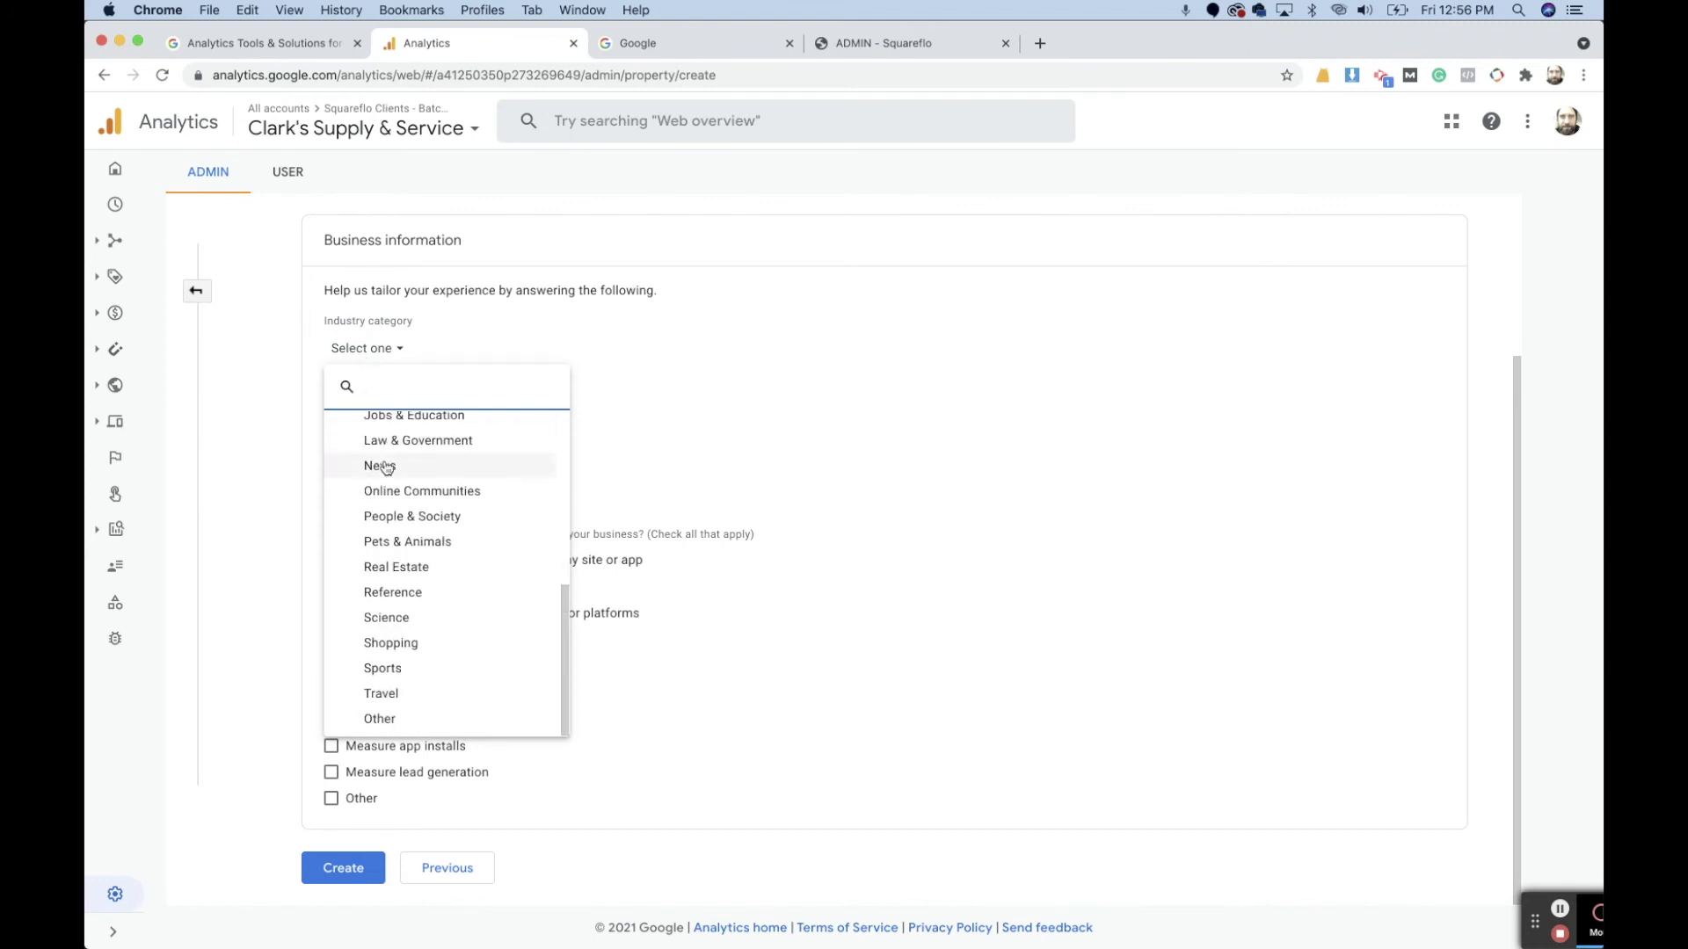
{"action": "left_click", "coordinate": [369, 717]}
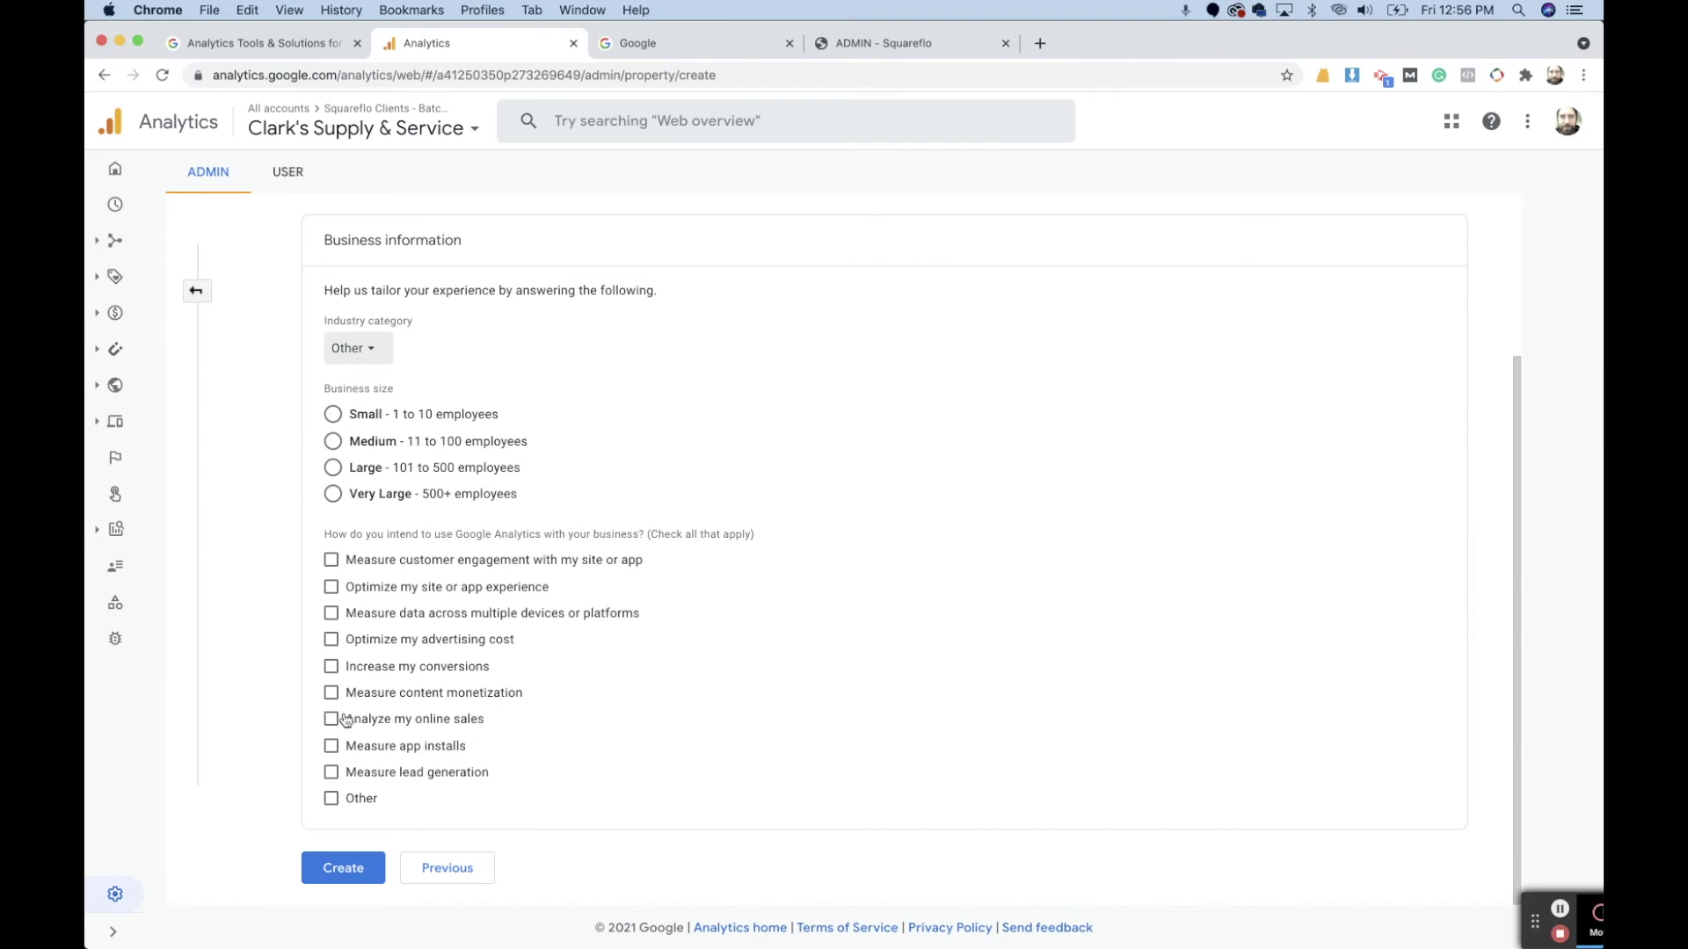
{"action": "left_click", "coordinate": [356, 415]}
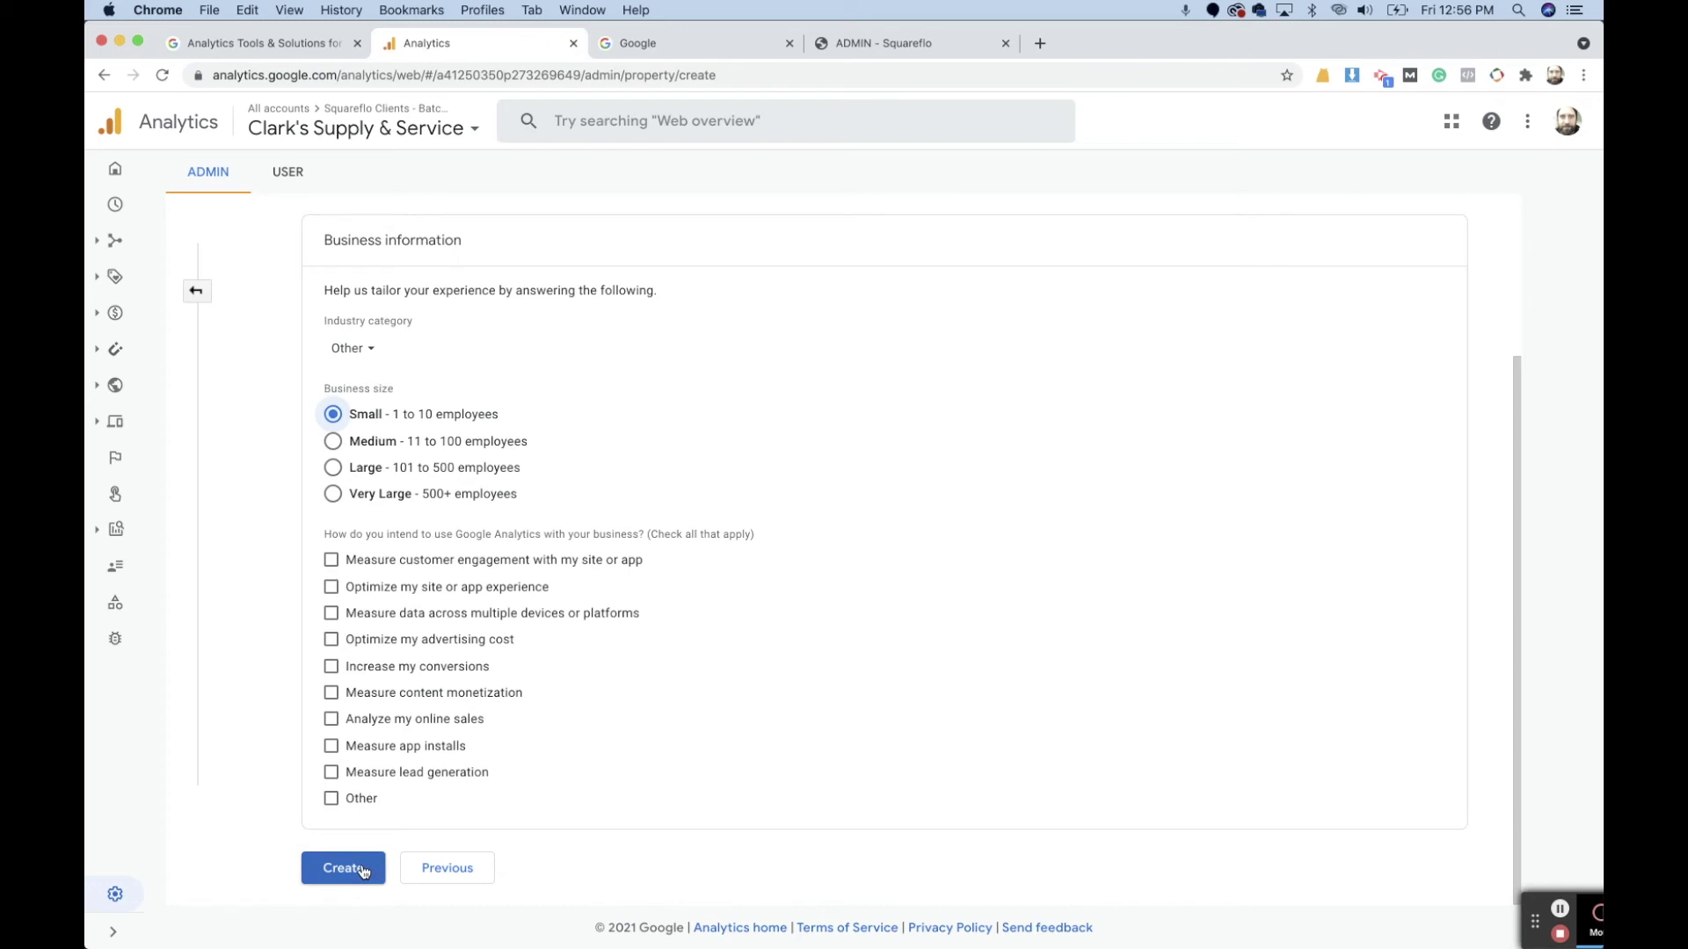
{"action": "left_click", "coordinate": [334, 867]}
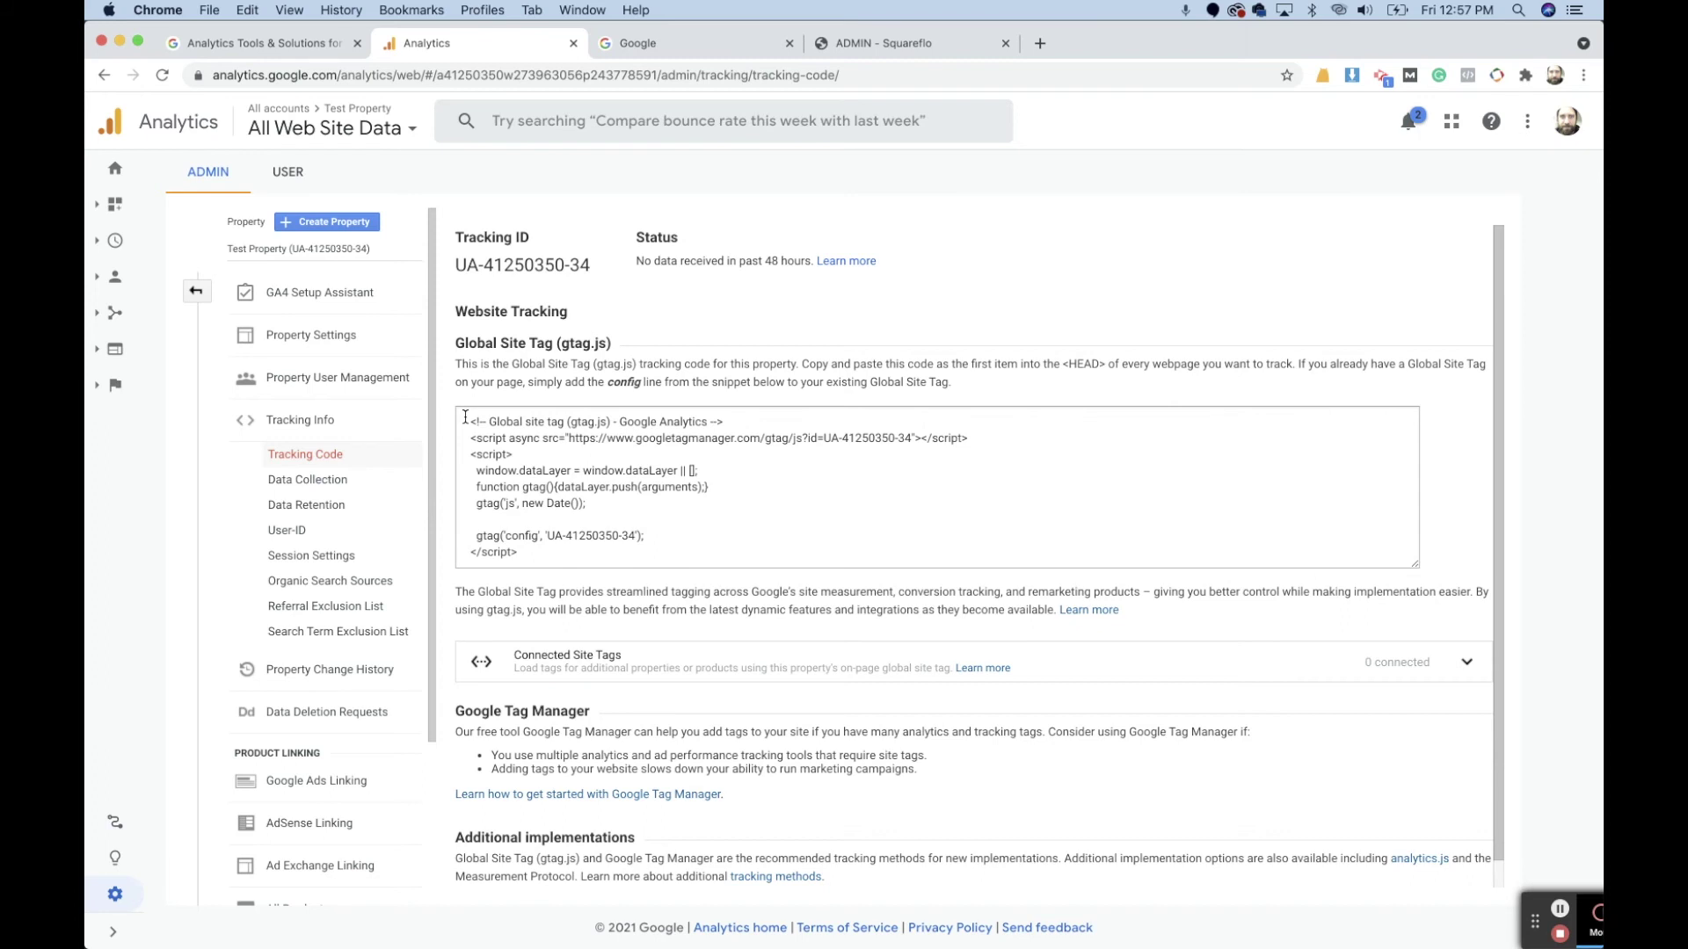
{"action": "left_click_drag", "start_coordinate": [465, 419], "coordinate": [536, 563]}
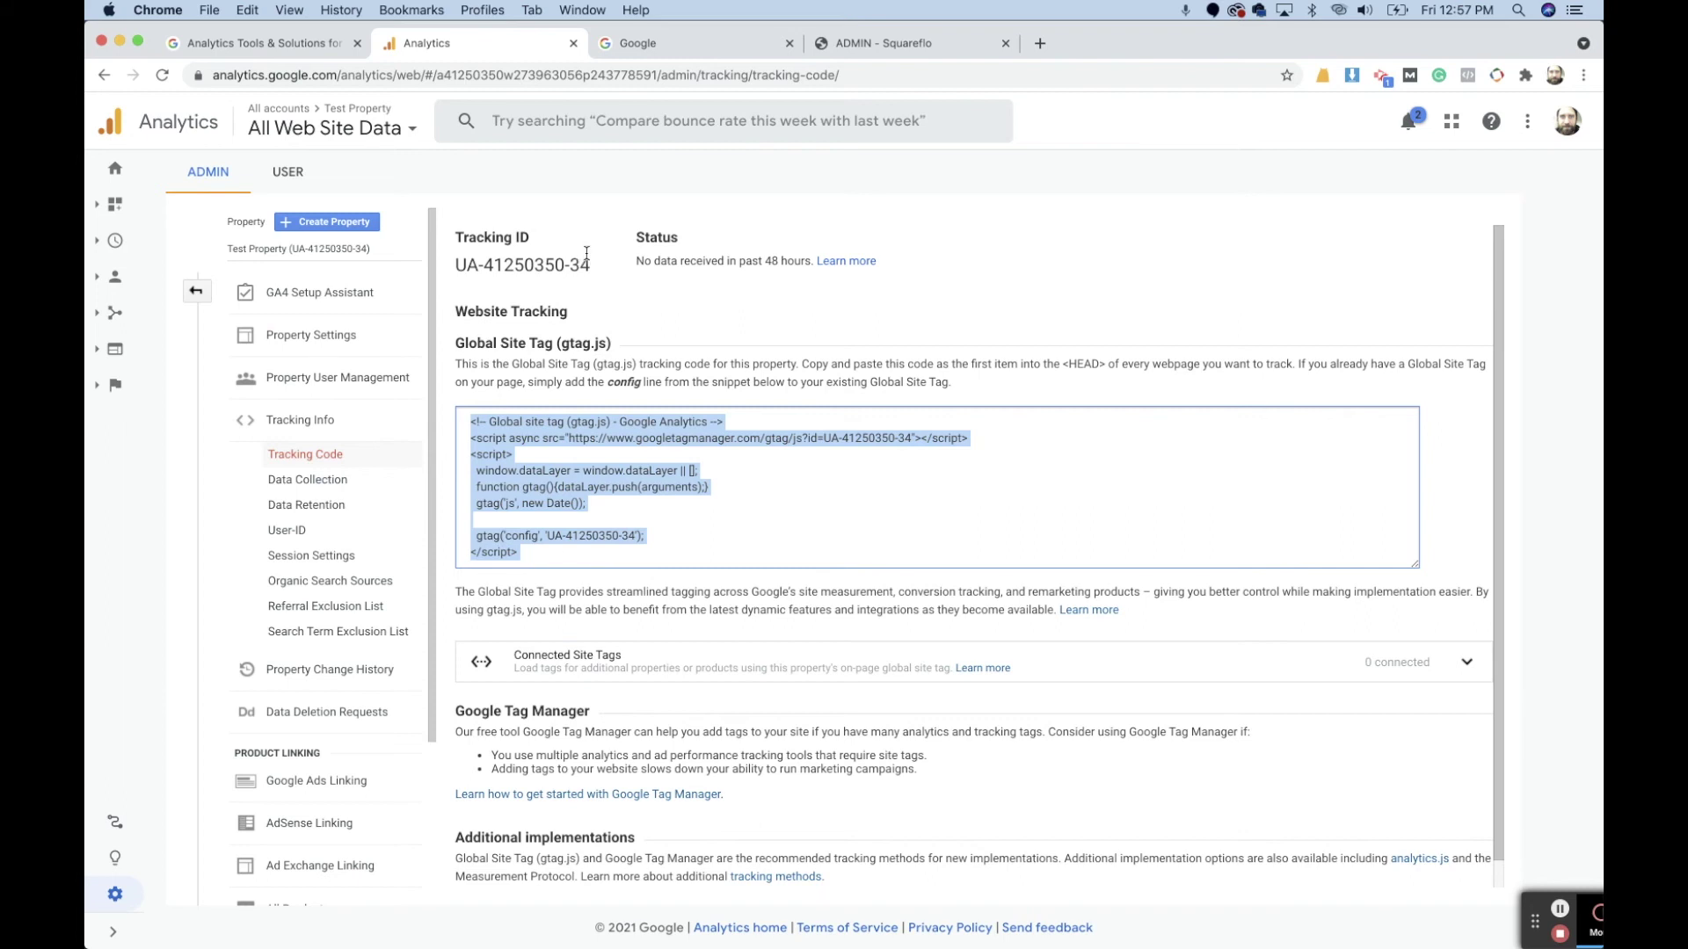
{"action": "left_click_drag", "start_coordinate": [588, 254], "coordinate": [452, 261]}
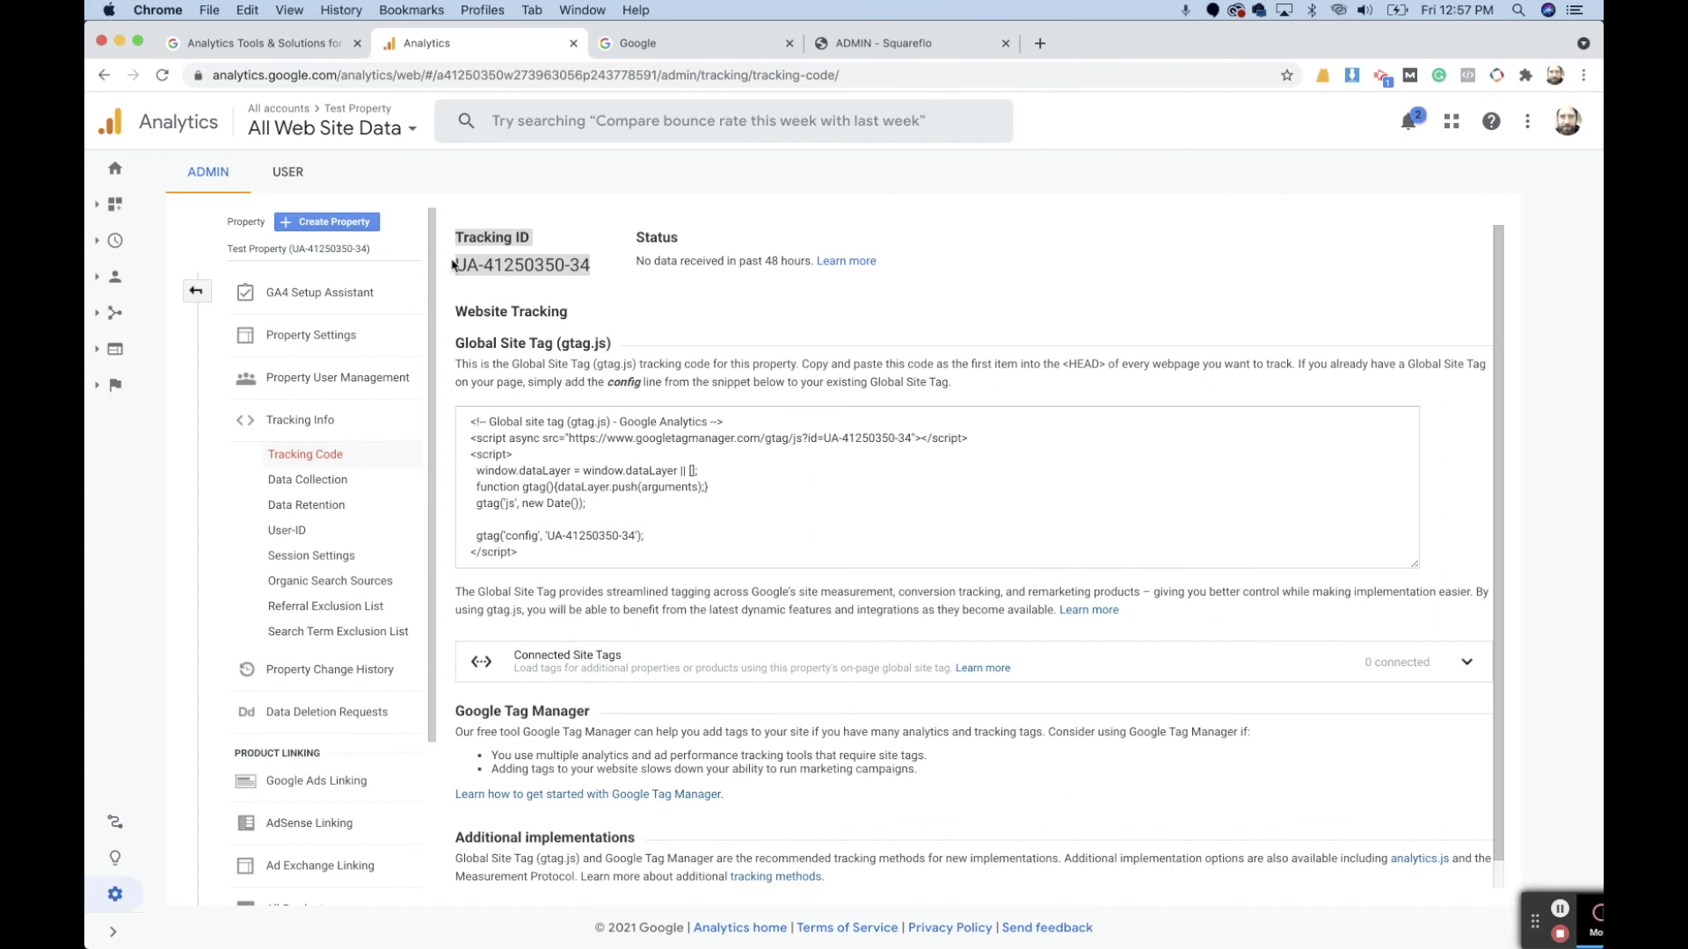
{"action": "left_click", "coordinate": [533, 550]}
{"action": "key", "text": "super+c"}
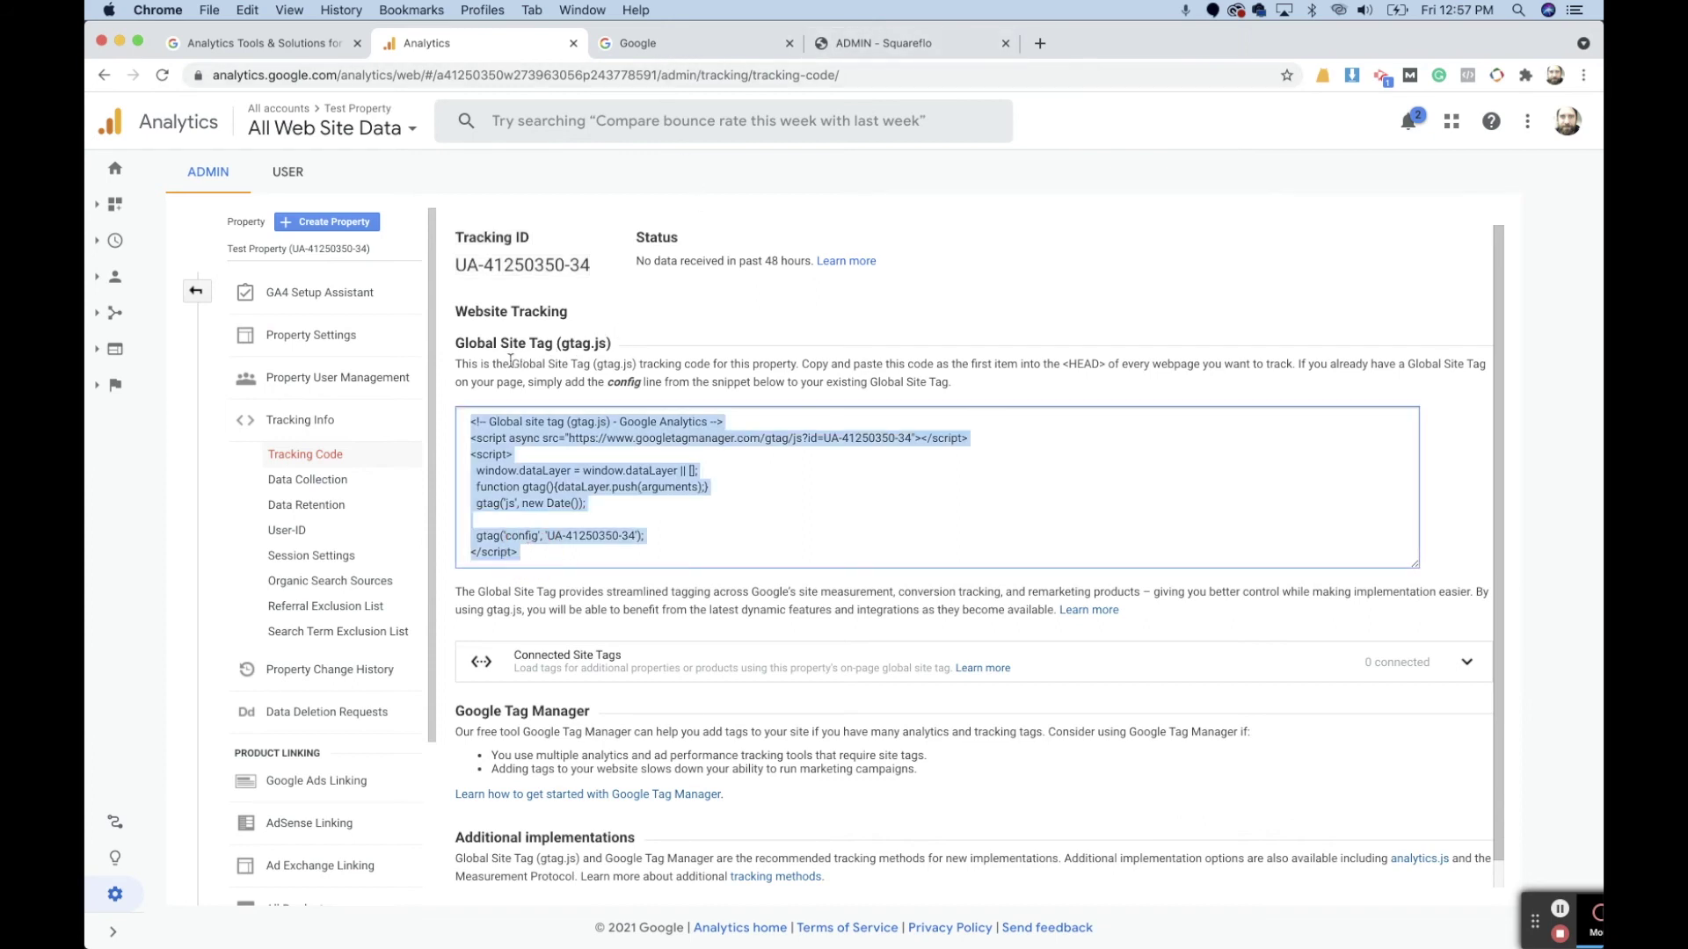
{"action": "left_click", "coordinate": [933, 366]}
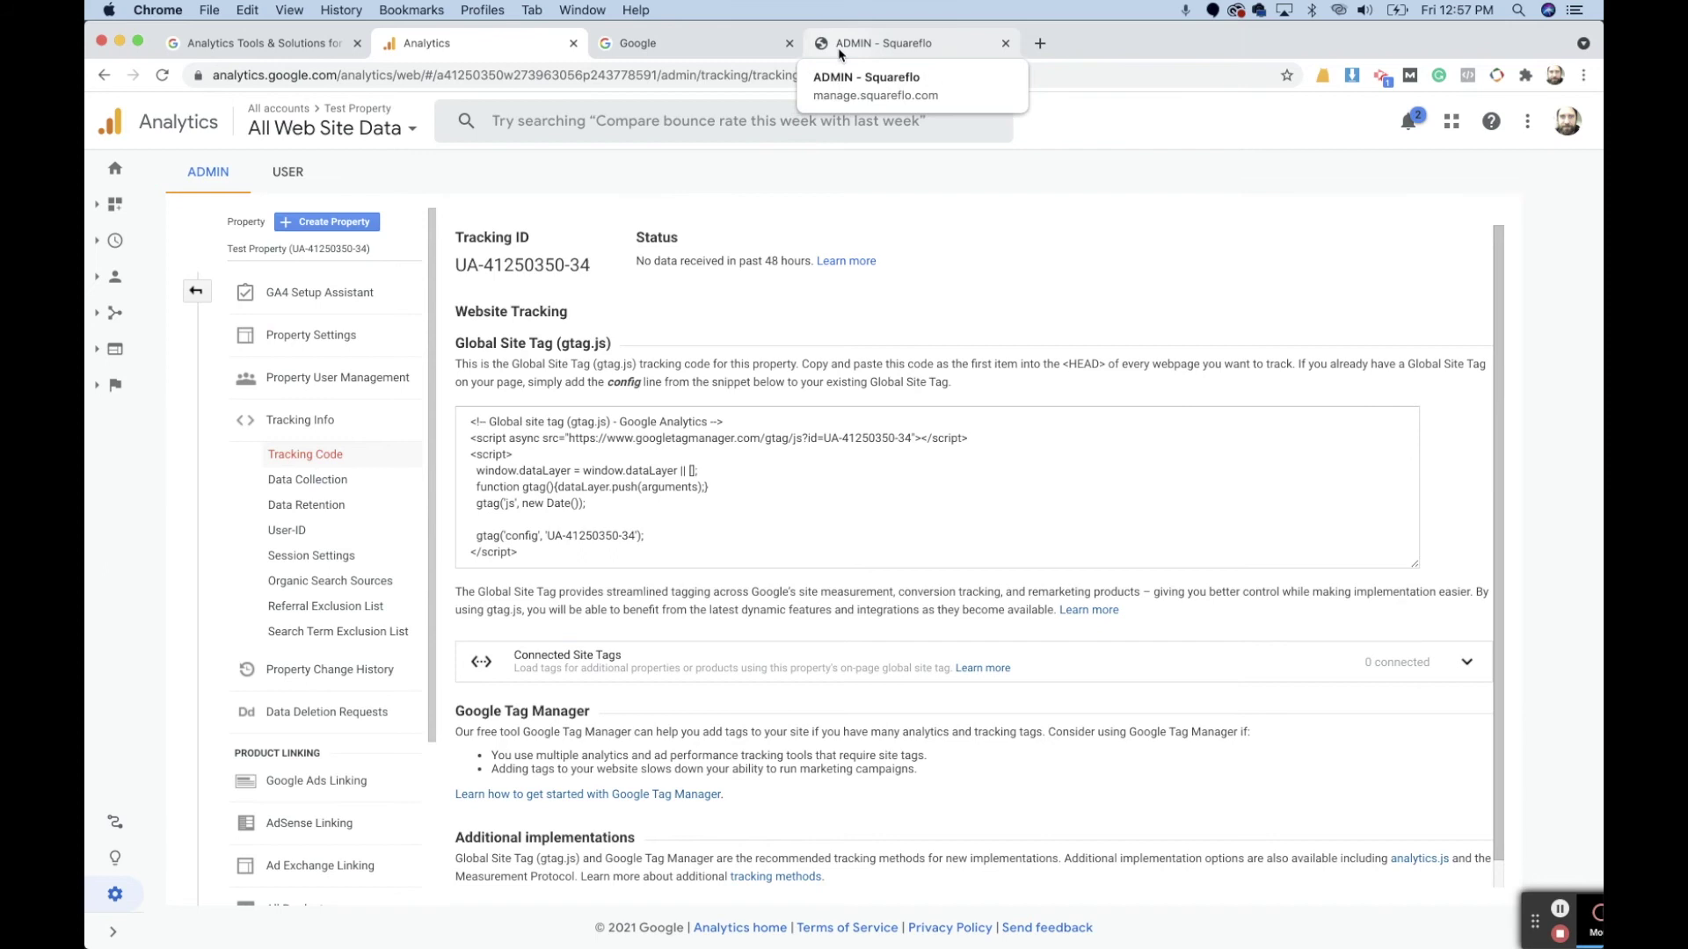
{"action": "left_click", "coordinate": [871, 43]}
Paste the Google Analytics tracking snippet into the Squareflo site's Head code
{"action": "mouse_move", "coordinate": [694, 236]}
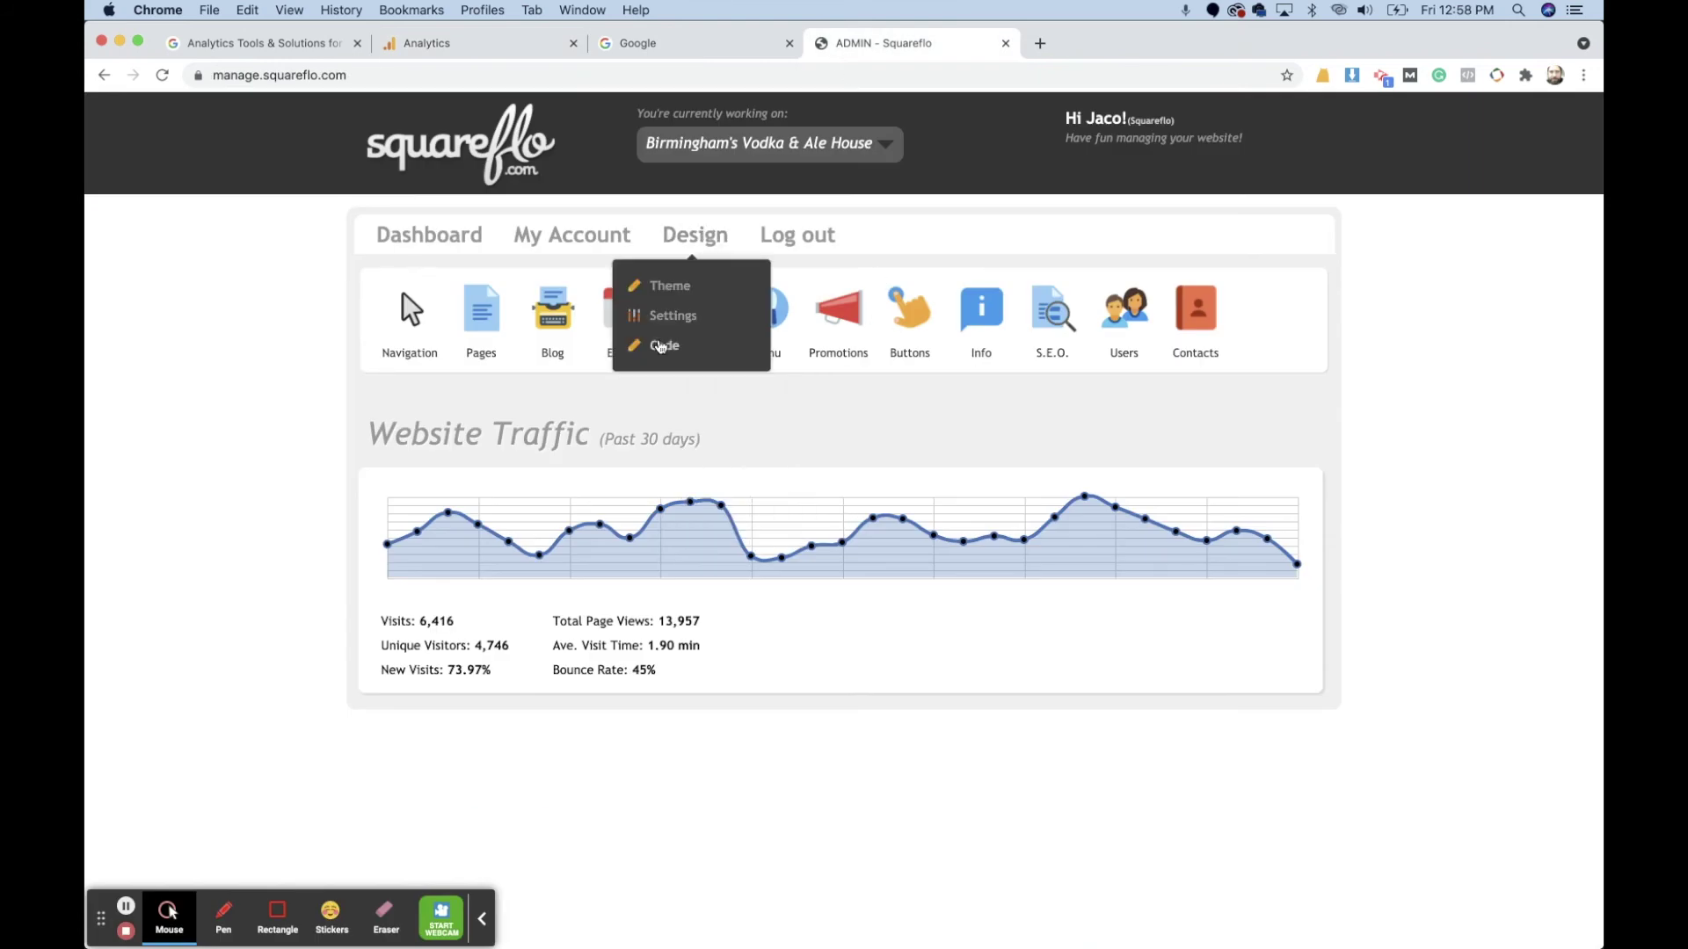
{"action": "left_click", "coordinate": [662, 345]}
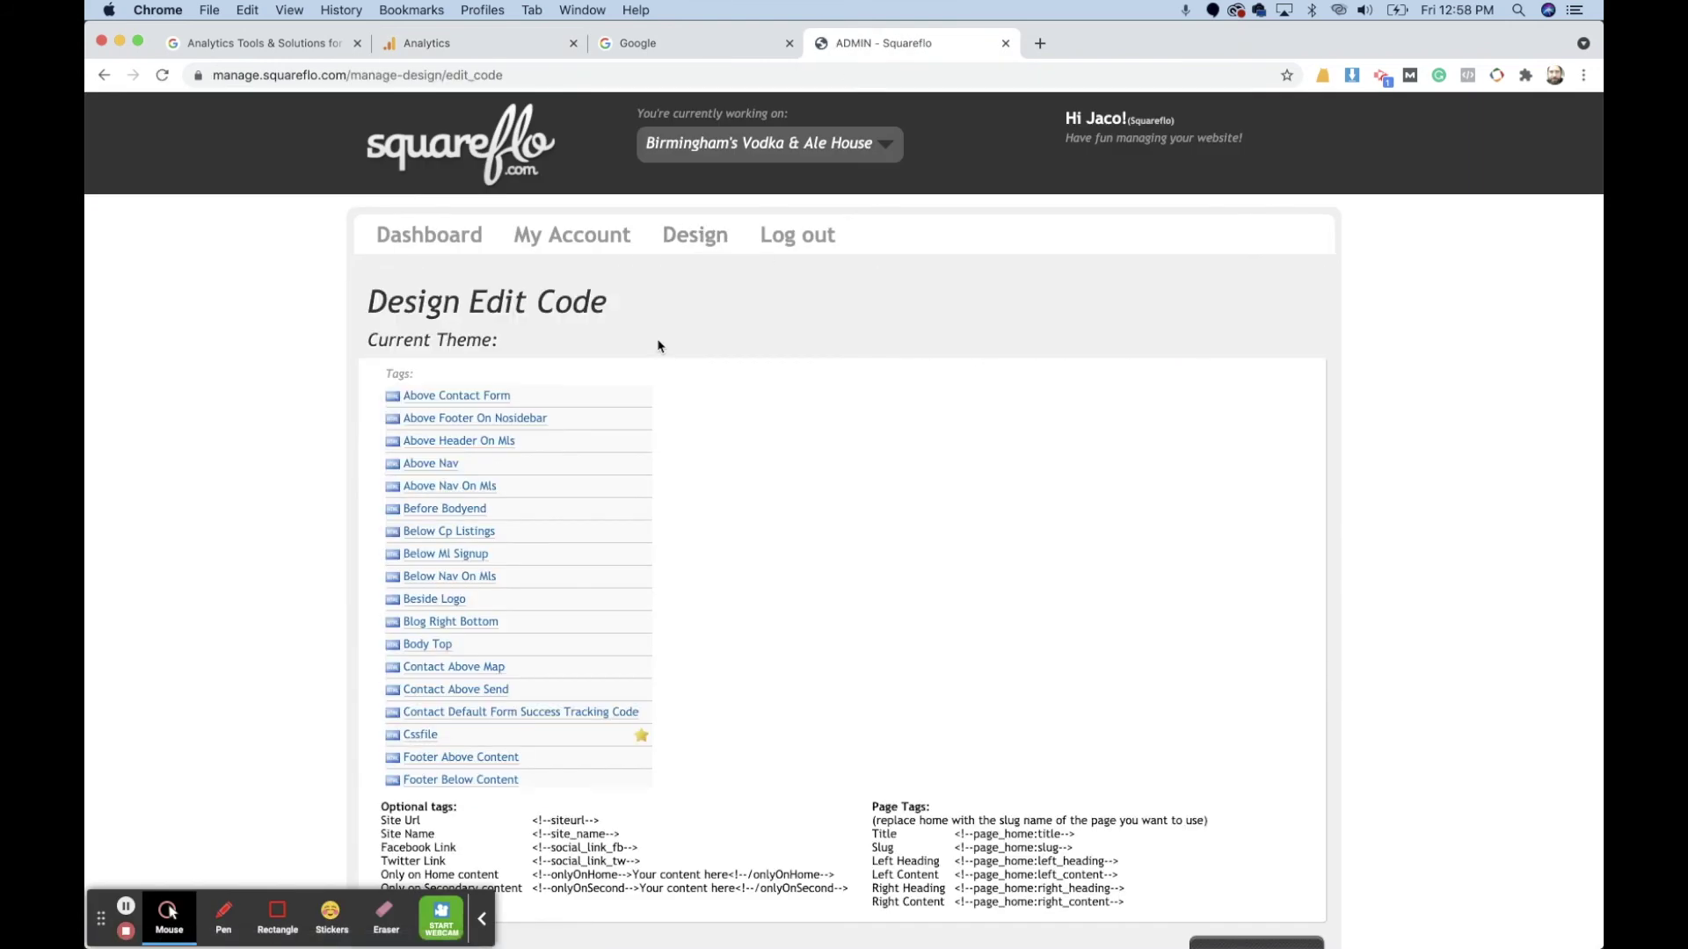
{"action": "scroll", "coordinate": [519, 540], "scroll_direction": "down", "scroll_amount": 5}
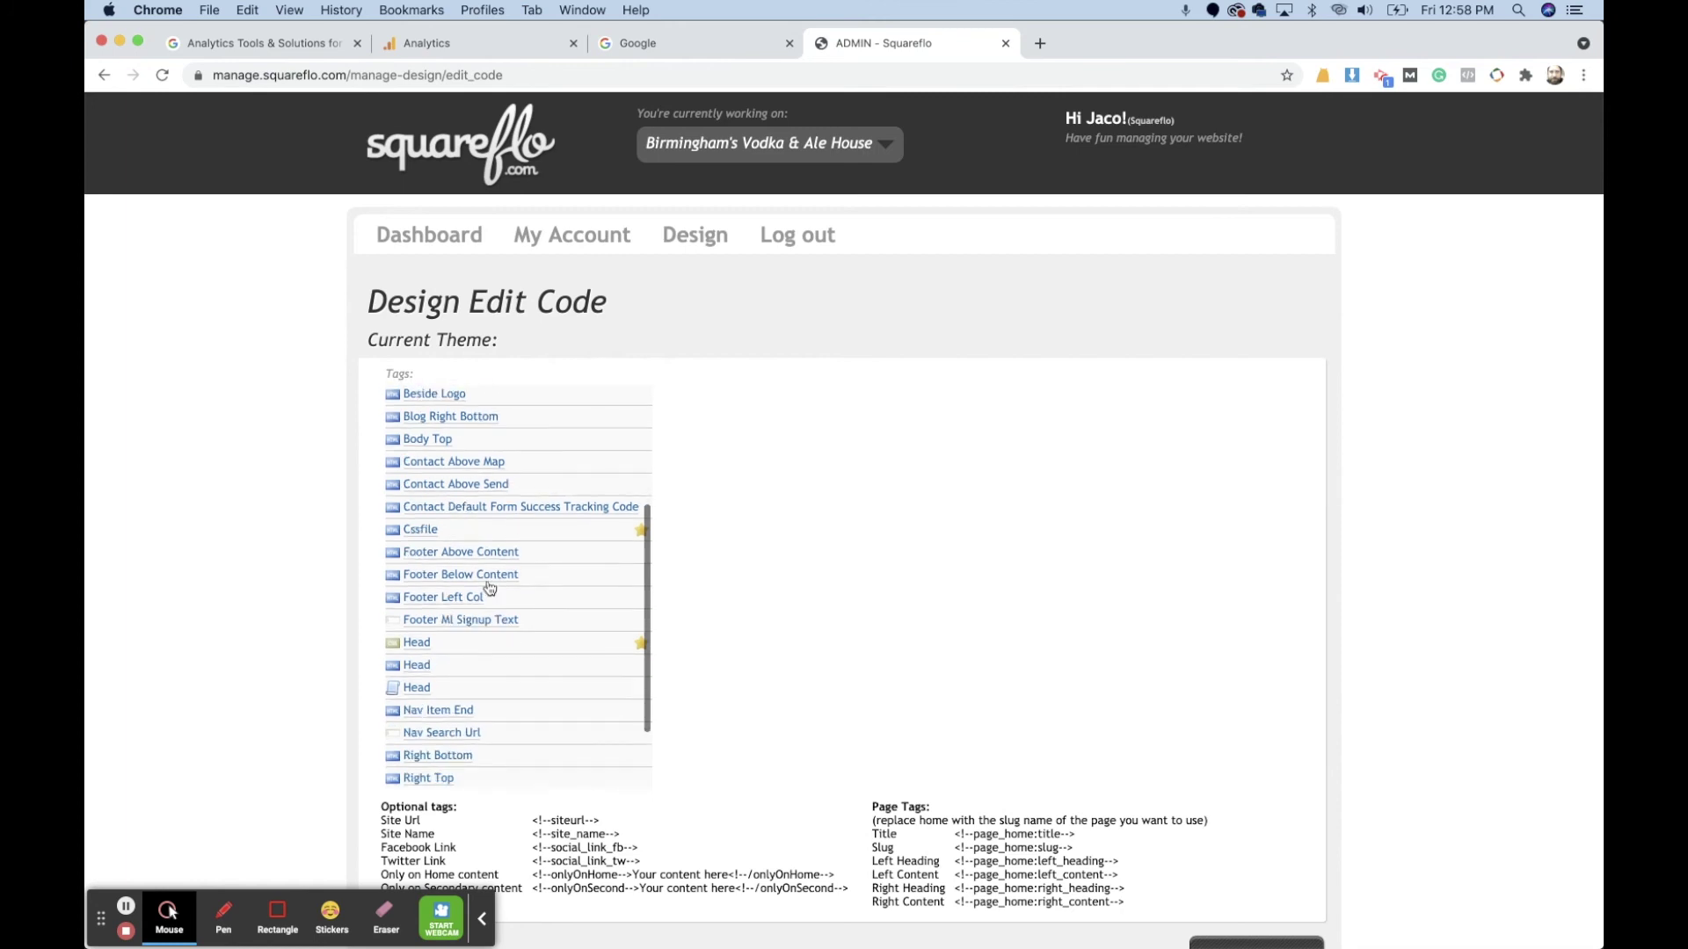
{"action": "left_click", "coordinate": [415, 677]}
{"action": "left_click", "coordinate": [803, 482]}
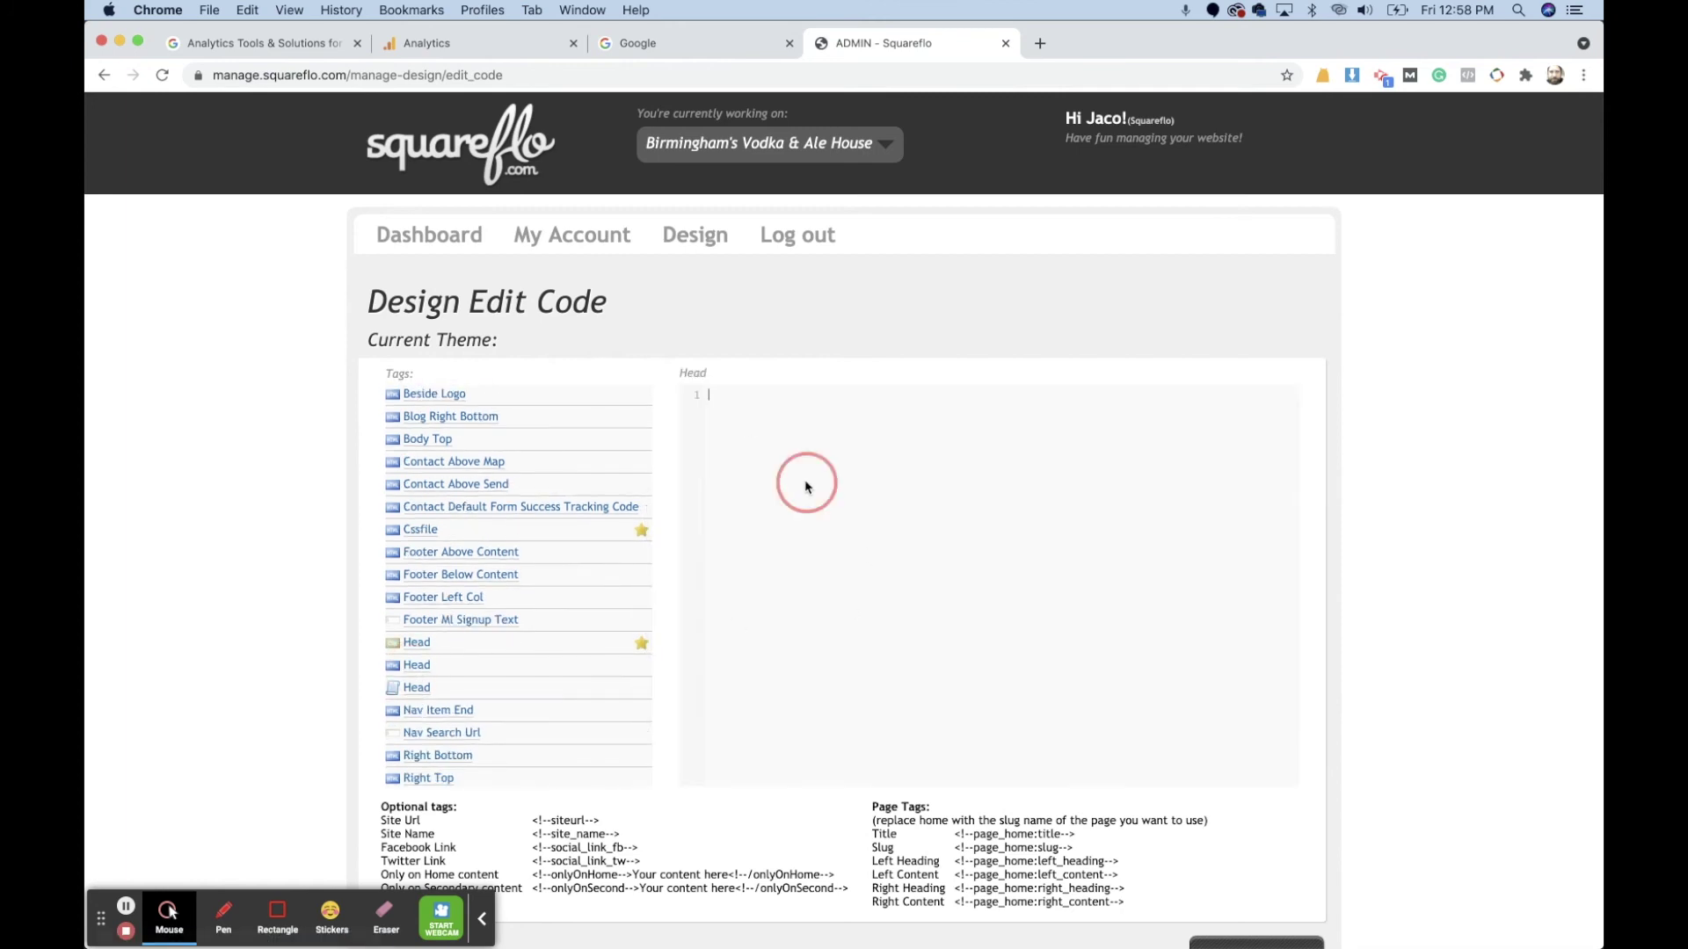
{"action": "key", "text": "super+v"}
{"action": "scroll", "coordinate": [942, 584], "scroll_direction": "down", "scroll_amount": 5}
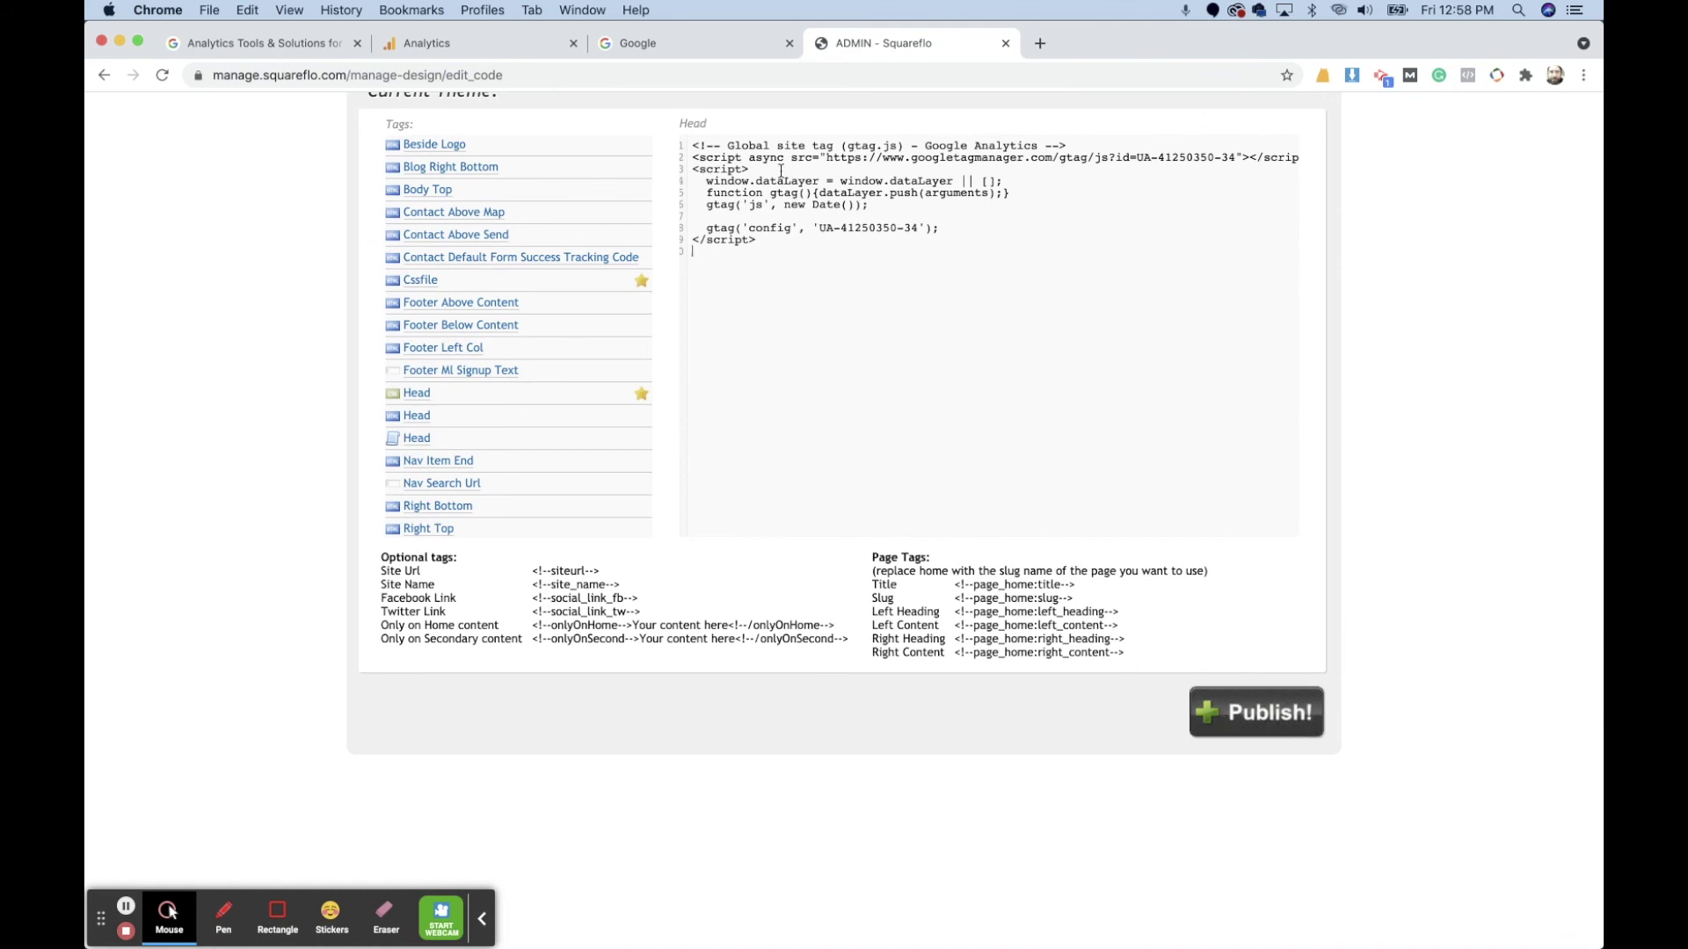
{"action": "scroll", "coordinate": [1033, 546], "scroll_direction": "up", "scroll_amount": 5}
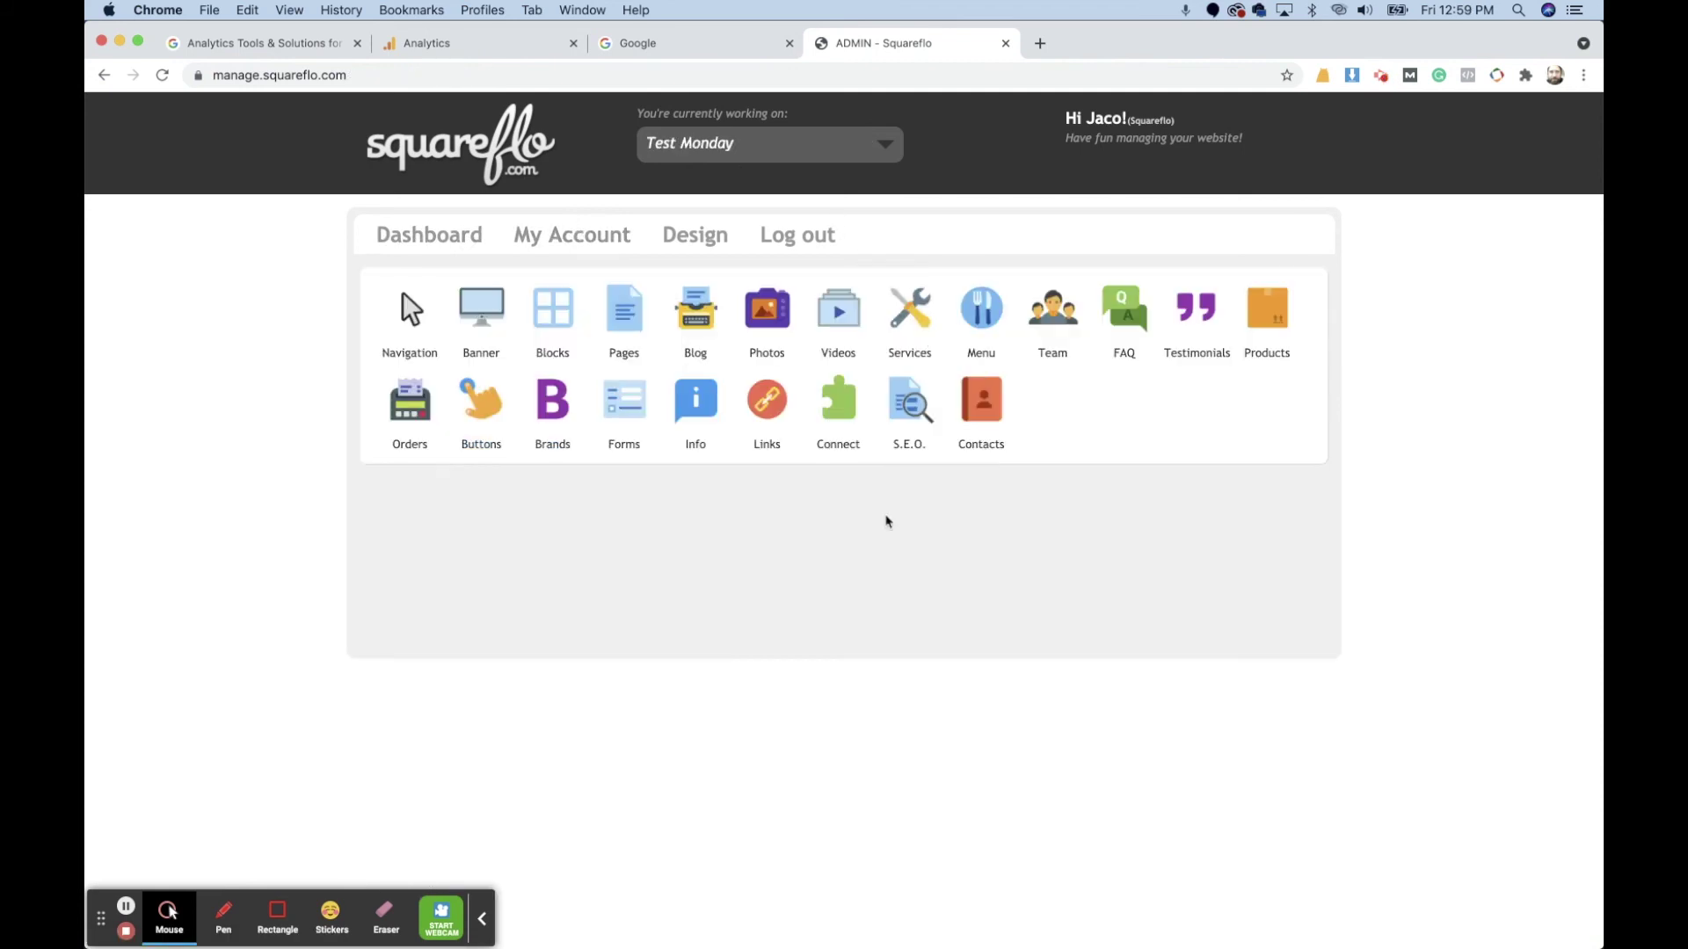
Open the Google Analytics connection form in Squareflo's Connect settings
{"action": "mouse_move", "coordinate": [838, 414]}
{"action": "left_click", "coordinate": [813, 491]}
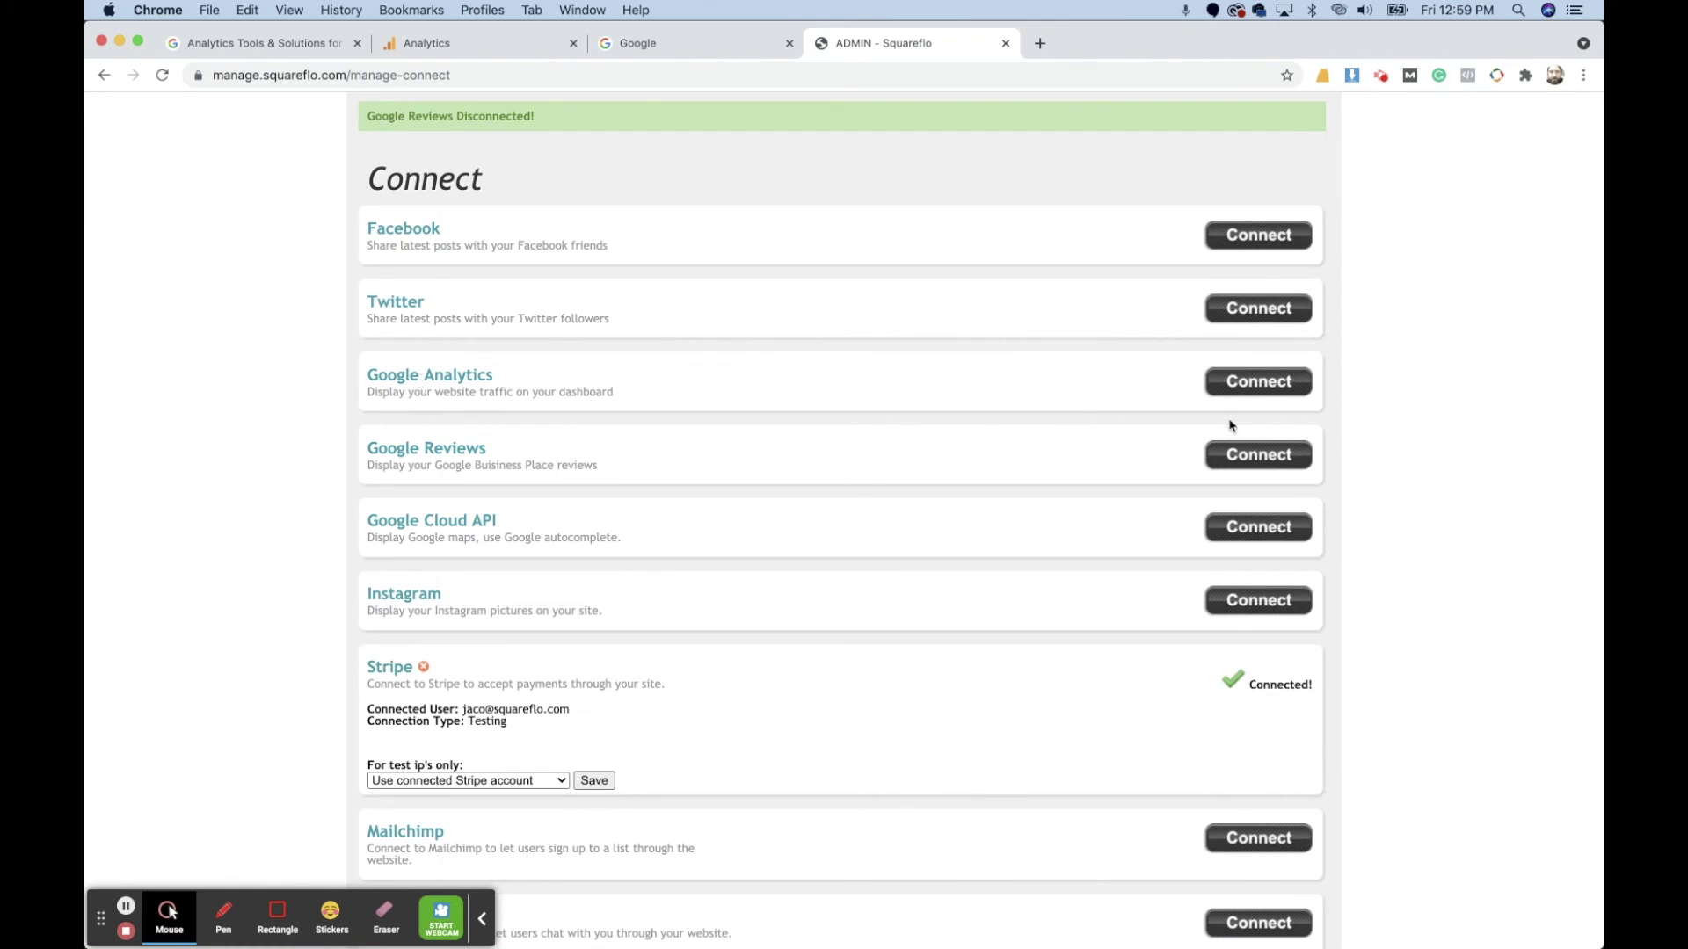
{"action": "left_click", "coordinate": [1266, 393]}
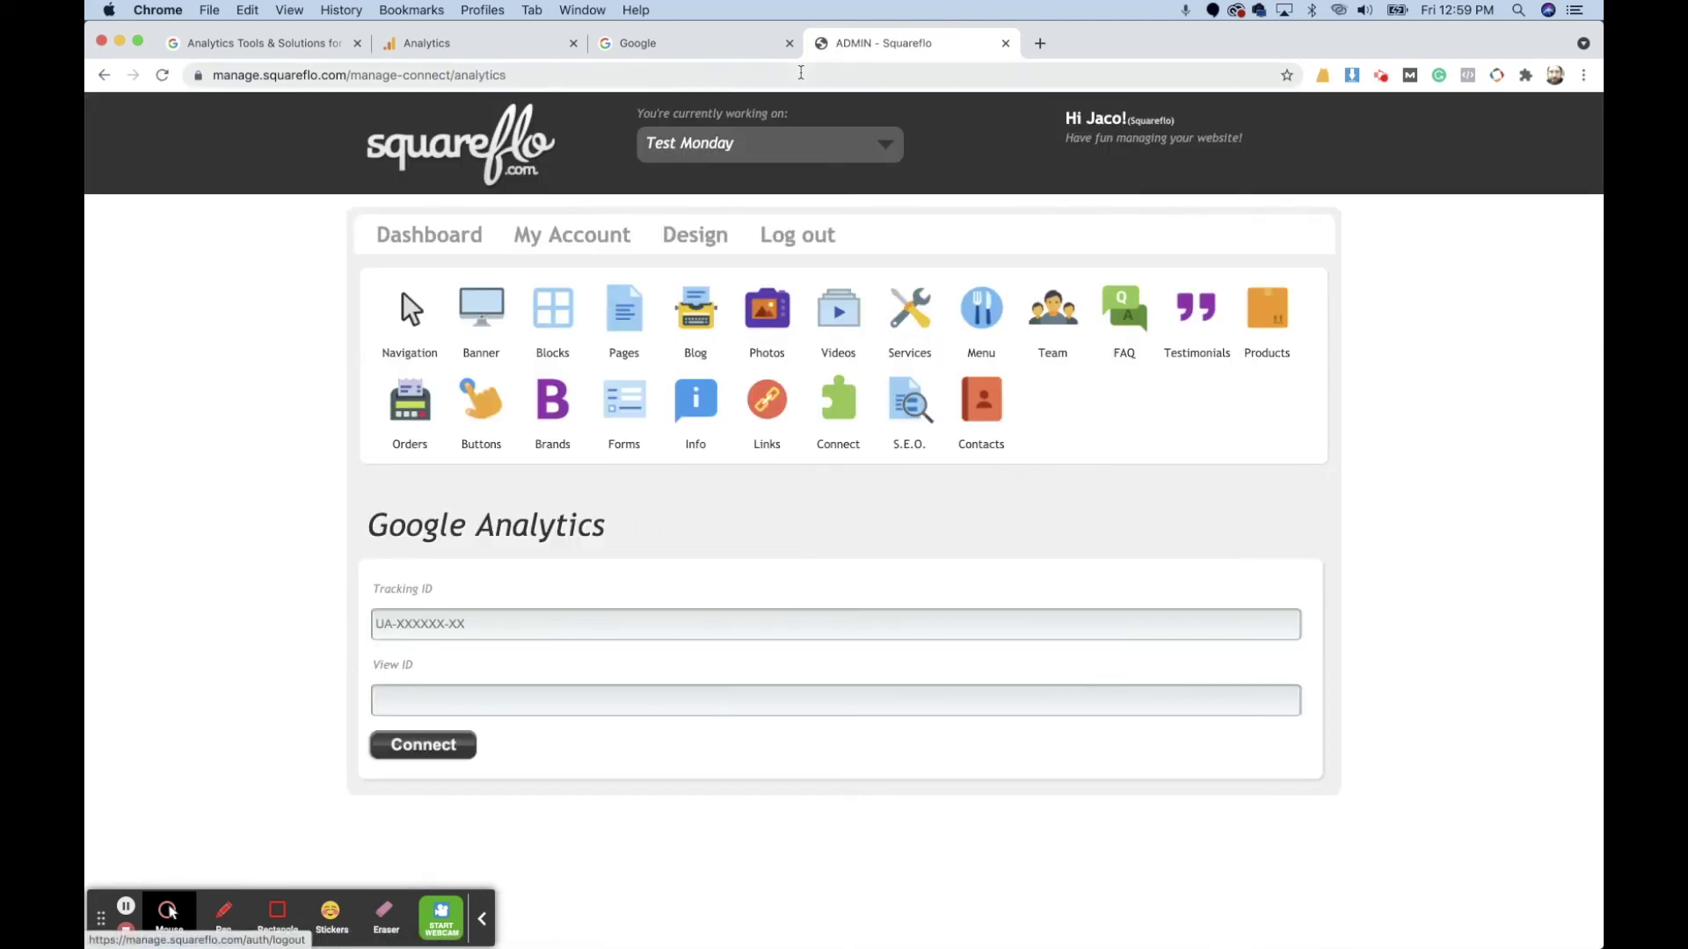
{"action": "left_click", "coordinate": [492, 43]}
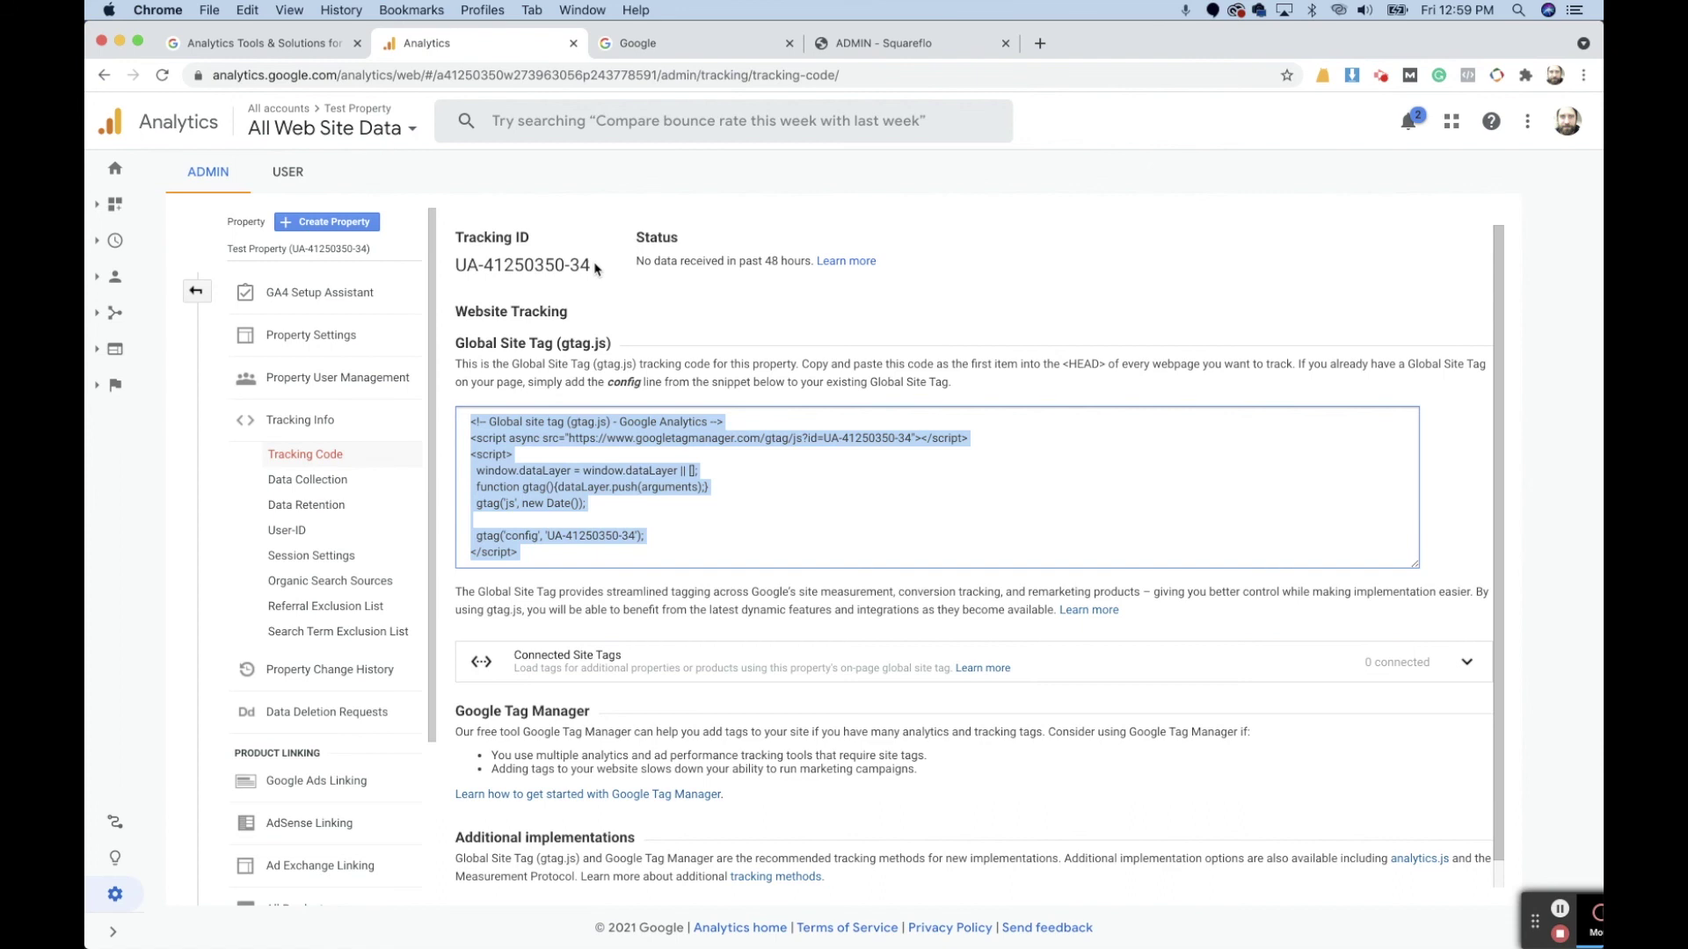
{"action": "left_click_drag", "start_coordinate": [598, 268], "coordinate": [454, 262]}
{"action": "key", "text": "super+c"}
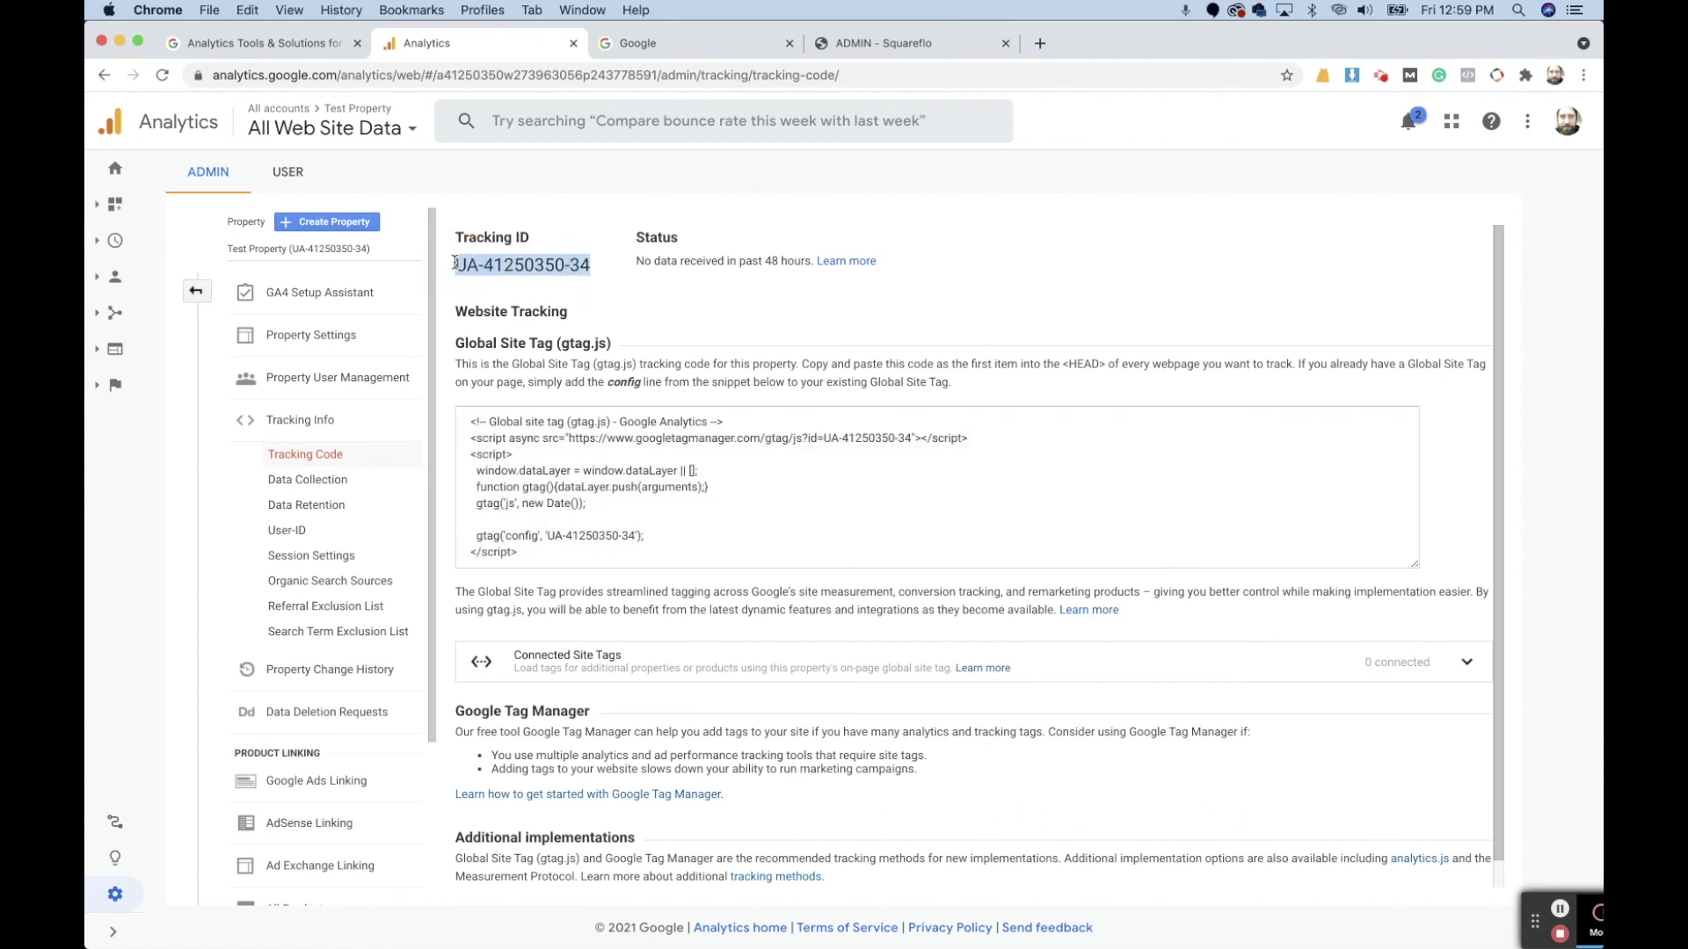
{"action": "left_click", "coordinate": [844, 44]}
{"action": "left_click", "coordinate": [416, 623]}
{"action": "key", "text": "super+v"}
{"action": "left_click", "coordinate": [520, 567]}
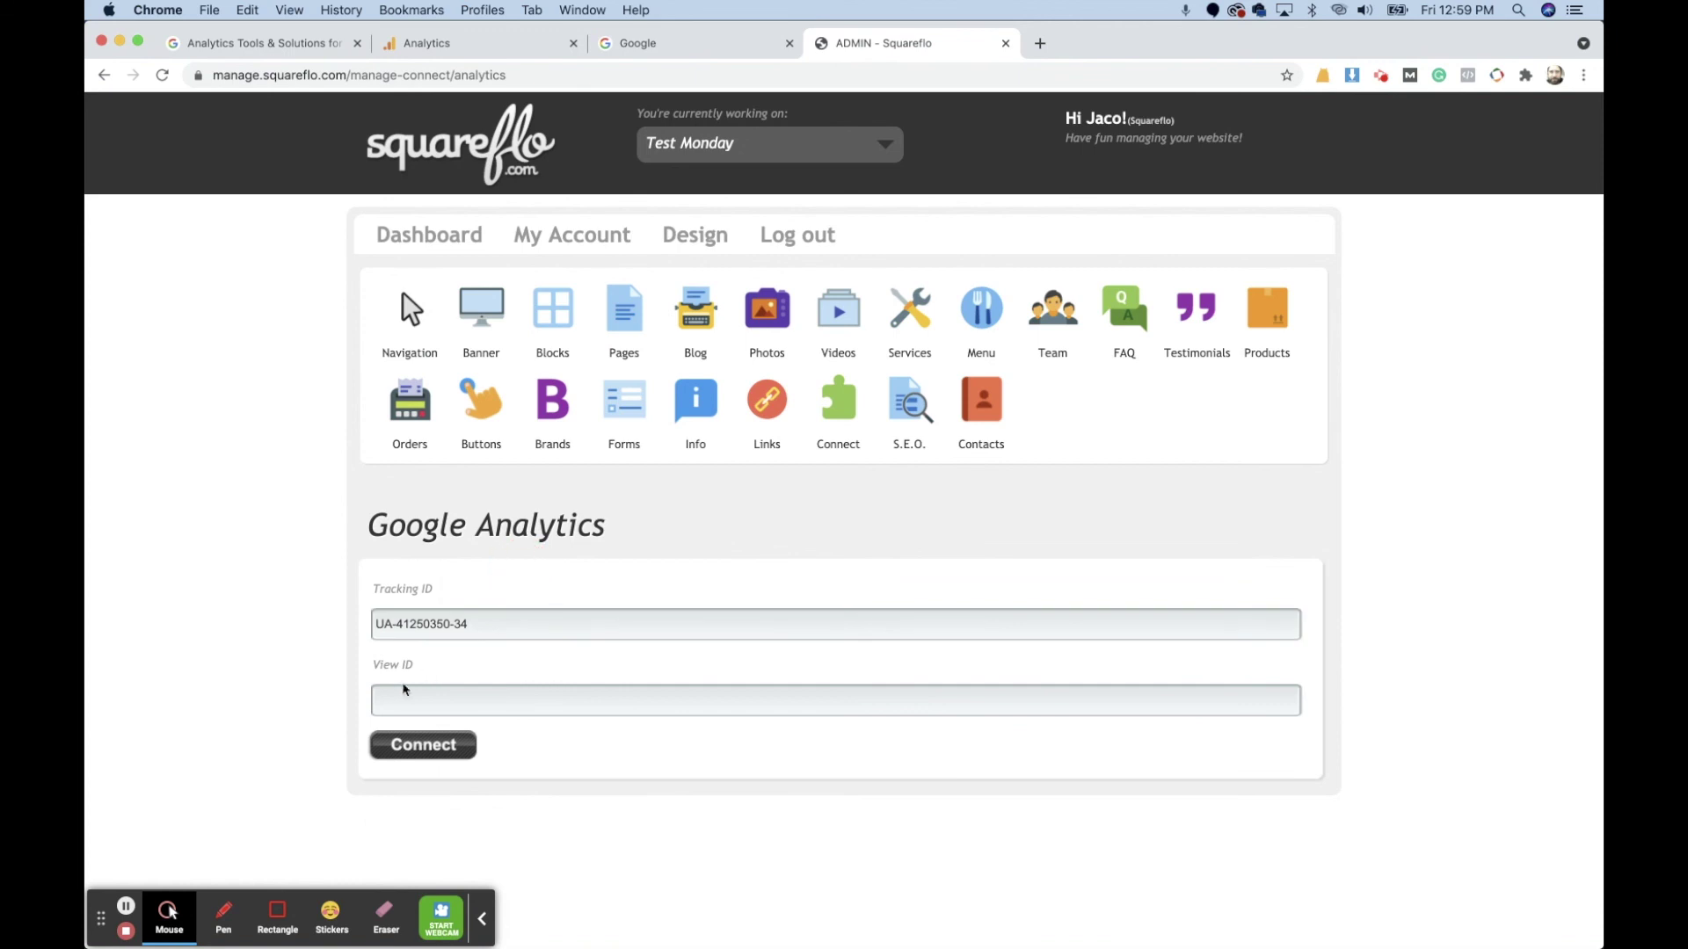
{"action": "left_click_drag", "start_coordinate": [378, 664], "coordinate": [444, 662]}
{"action": "left_click", "coordinate": [531, 46]}
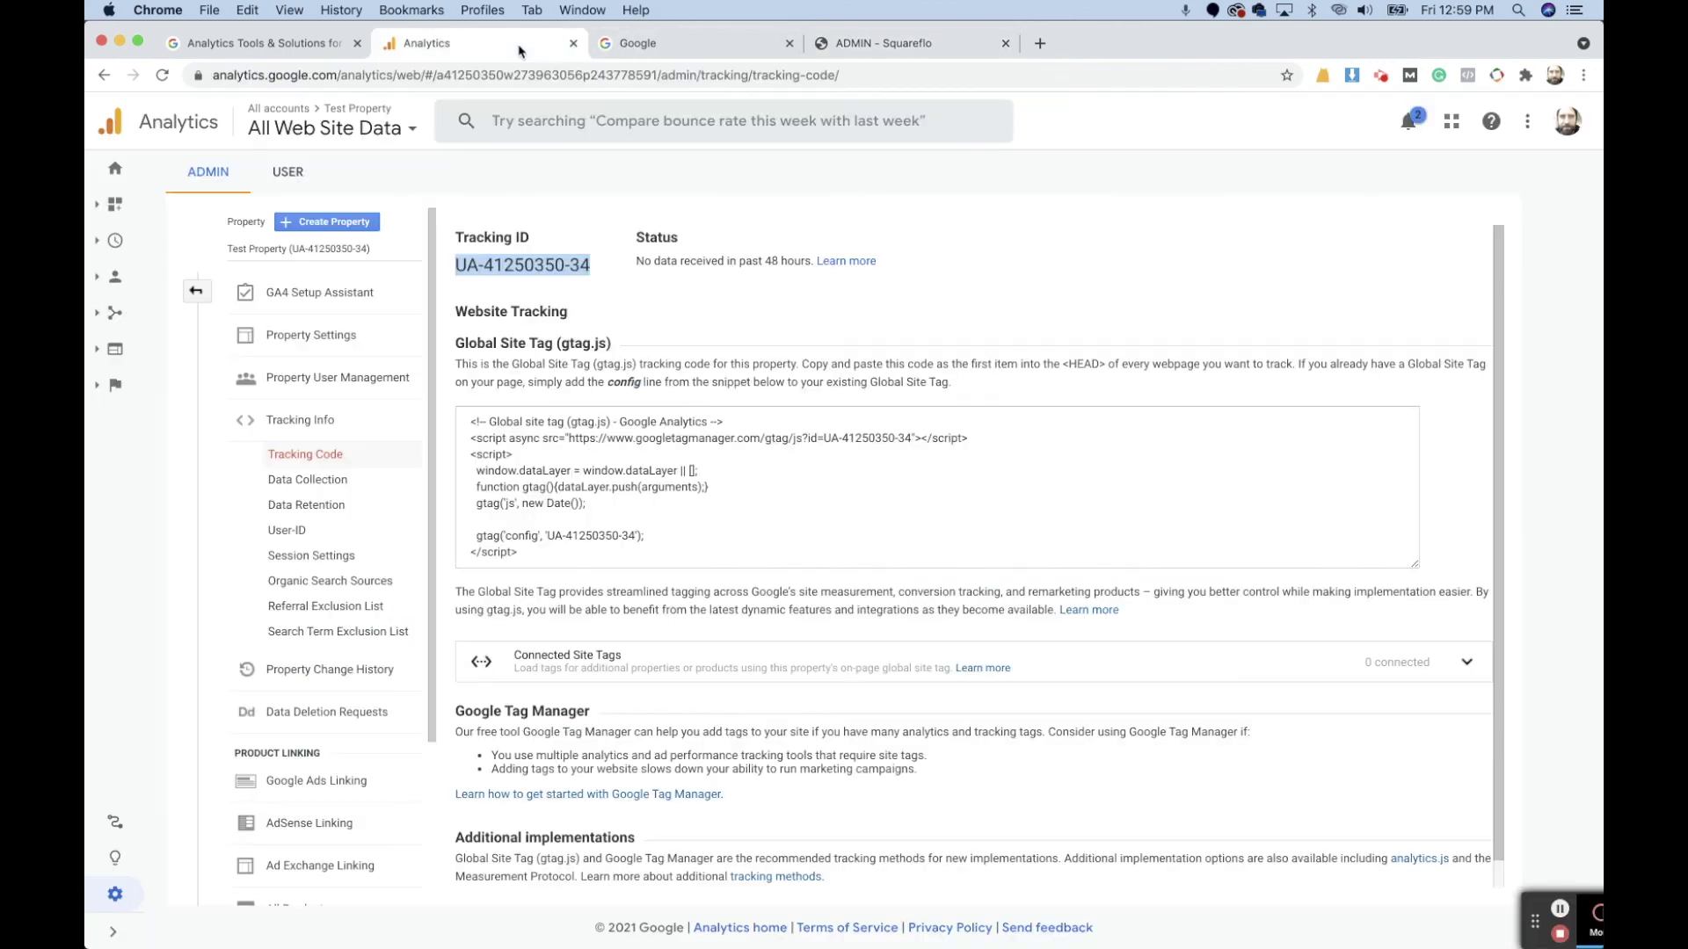
Copy View ID 243778591 from the view's settings in Google Analytics
{"action": "left_click", "coordinate": [196, 291]}
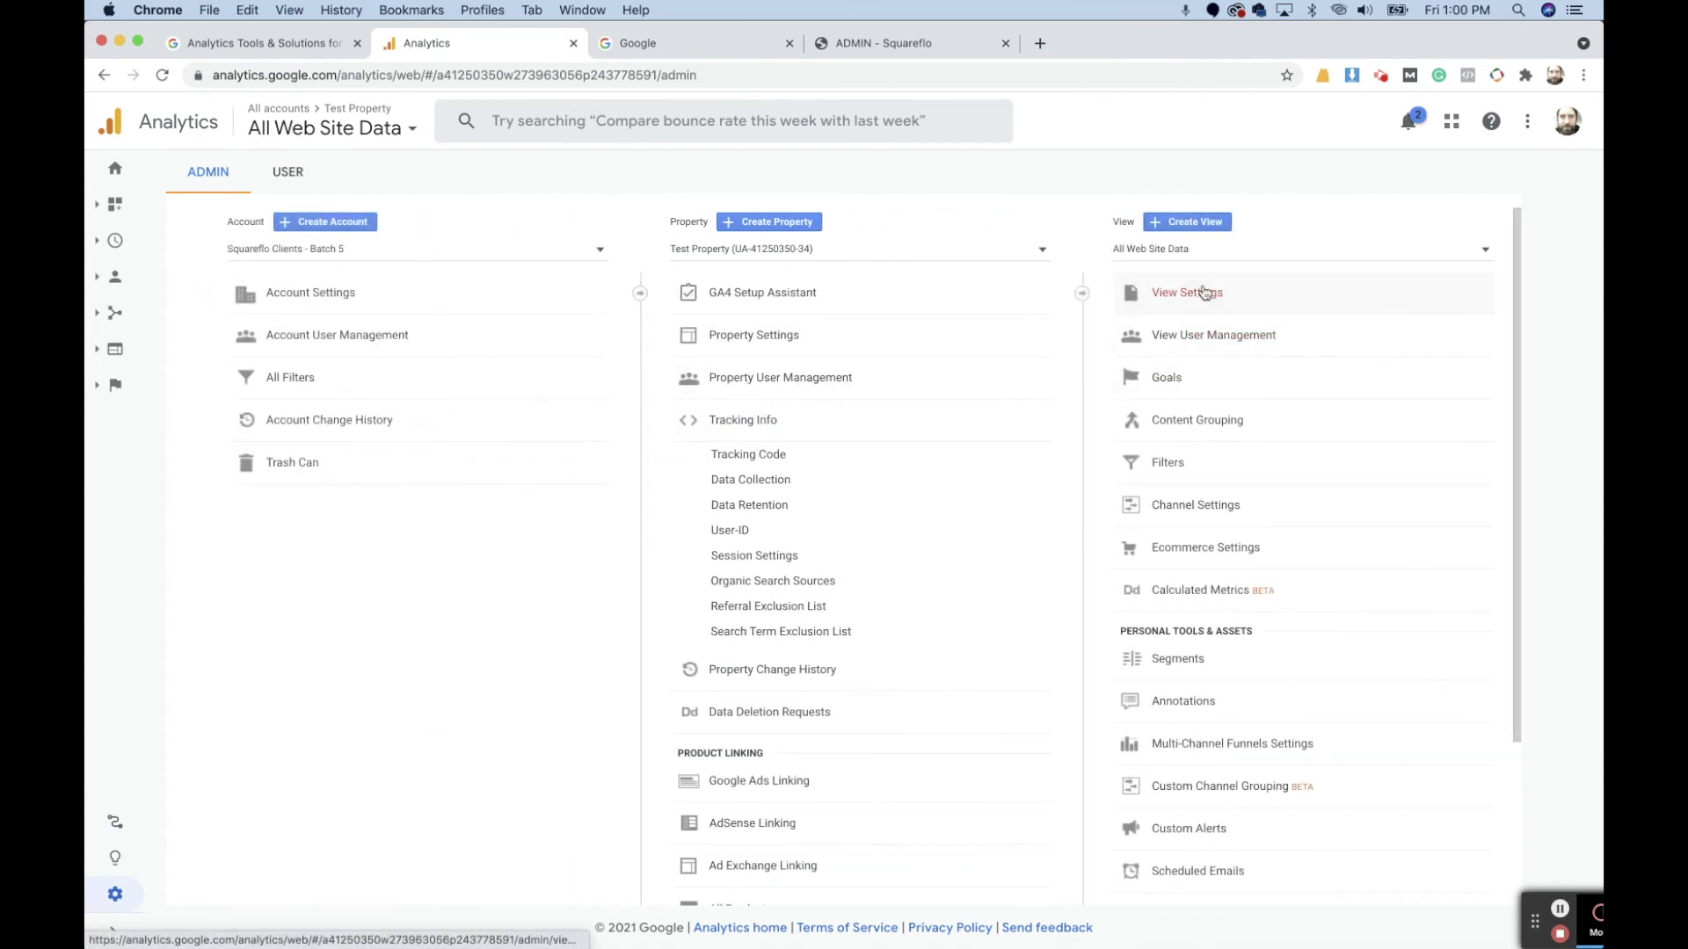
{"action": "left_click", "coordinate": [741, 342]}
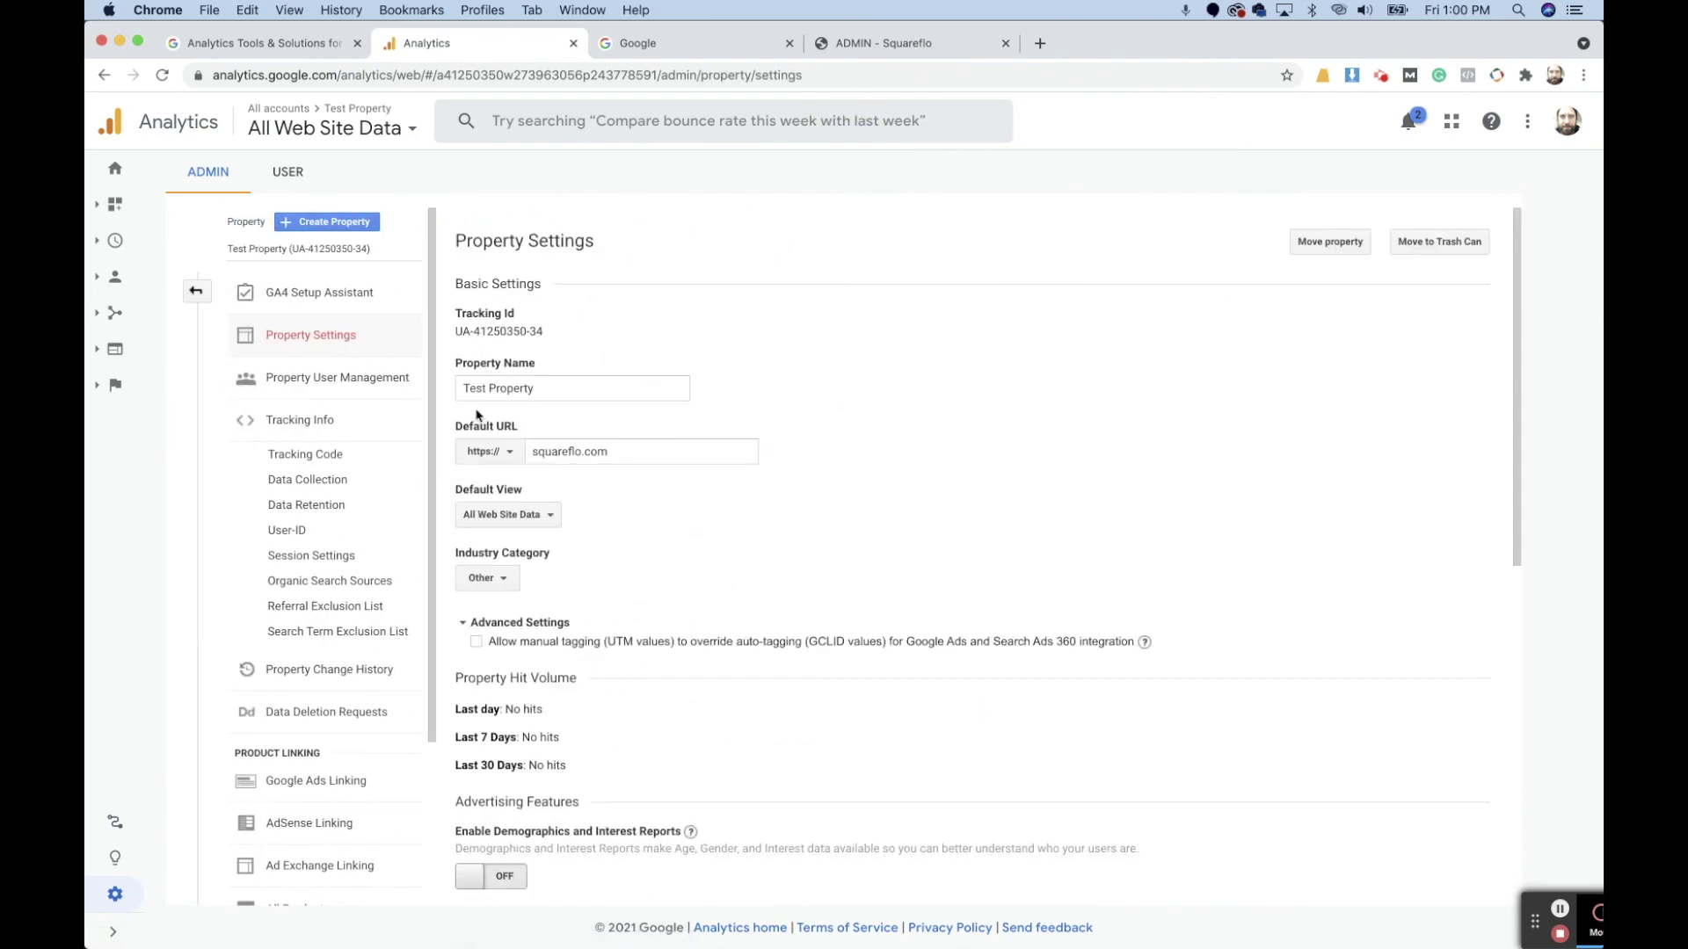
{"action": "left_click", "coordinate": [207, 291]}
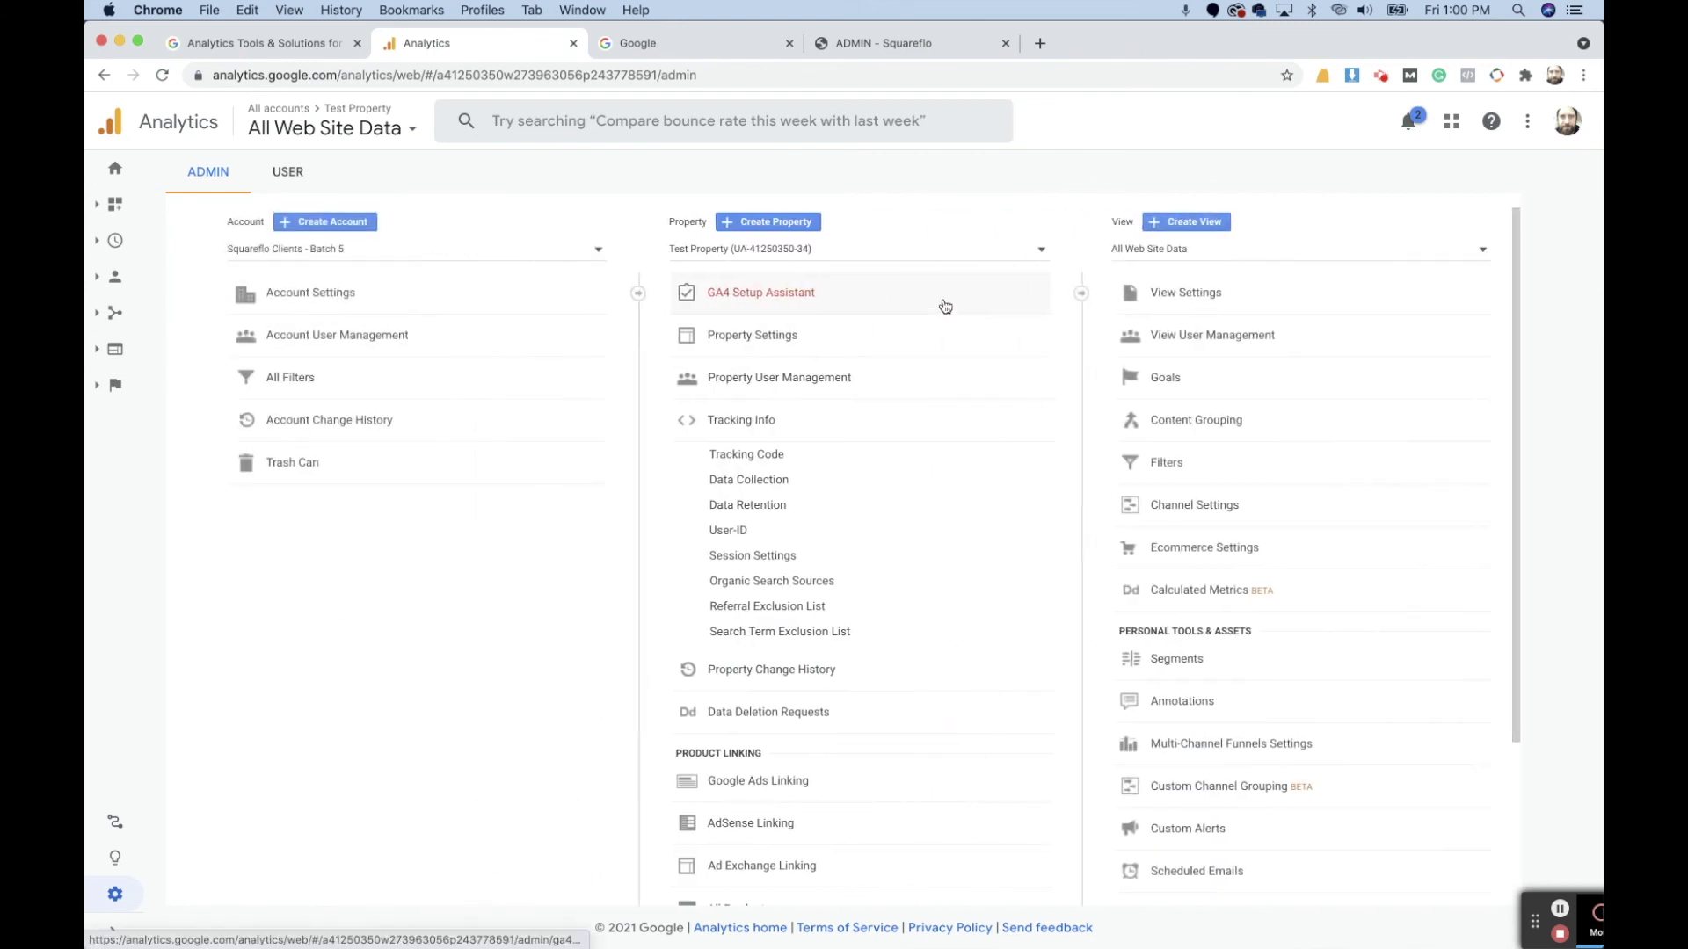
{"action": "left_click", "coordinate": [1140, 294]}
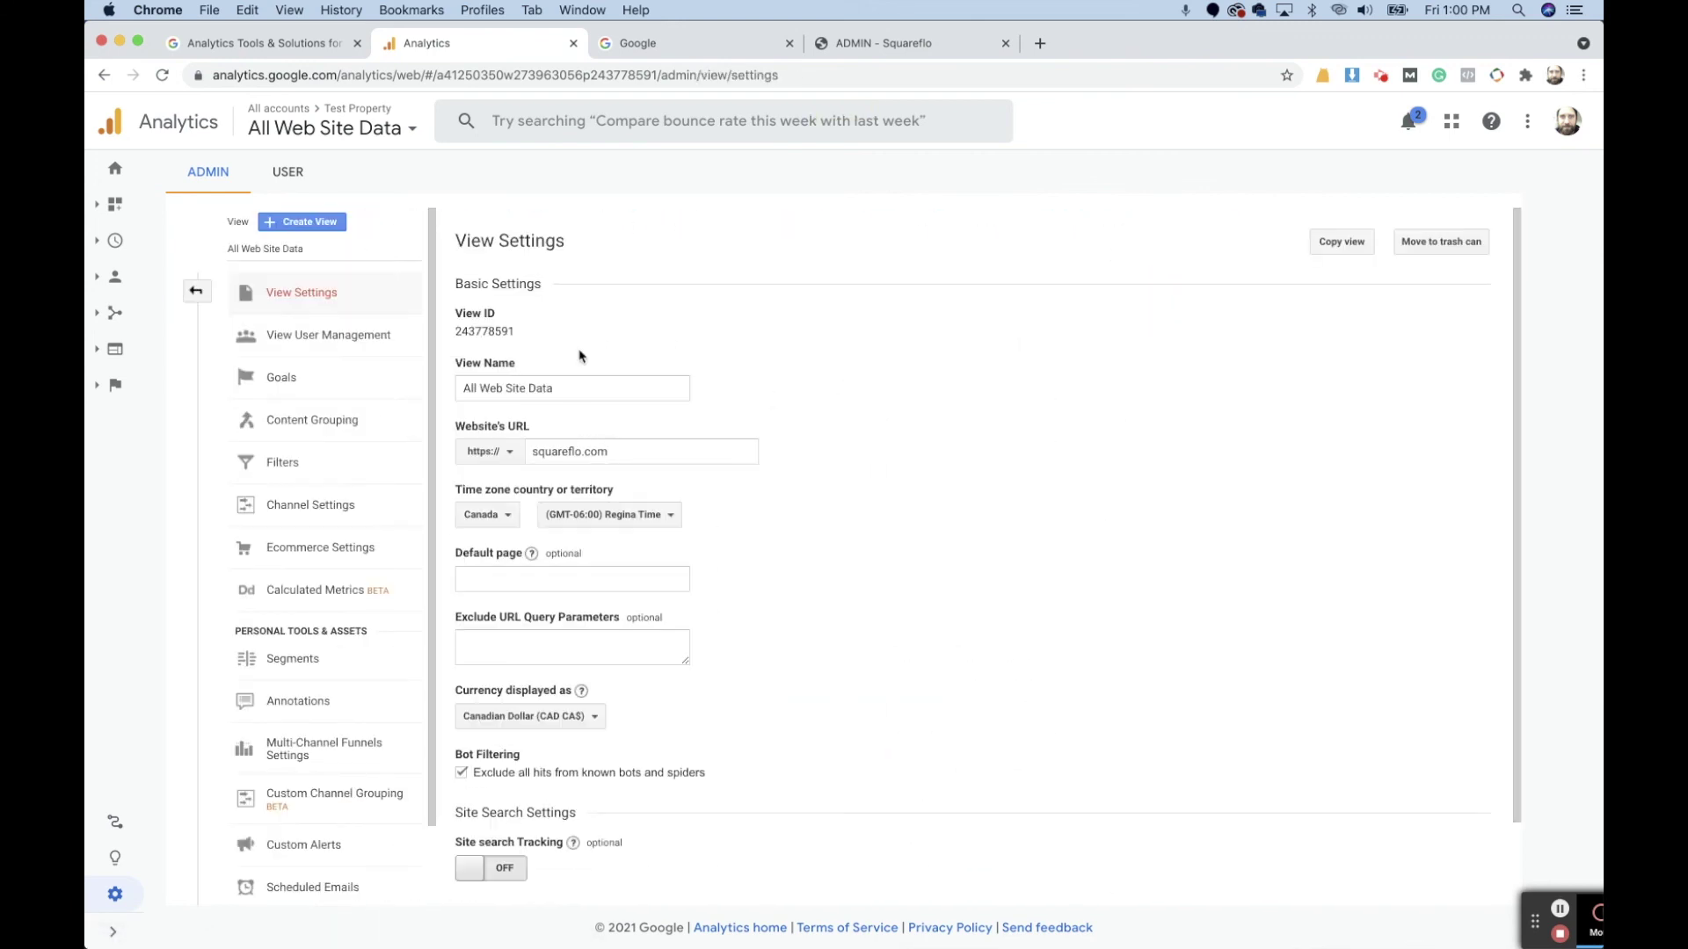
{"action": "left_click_drag", "start_coordinate": [514, 332], "coordinate": [457, 330]}
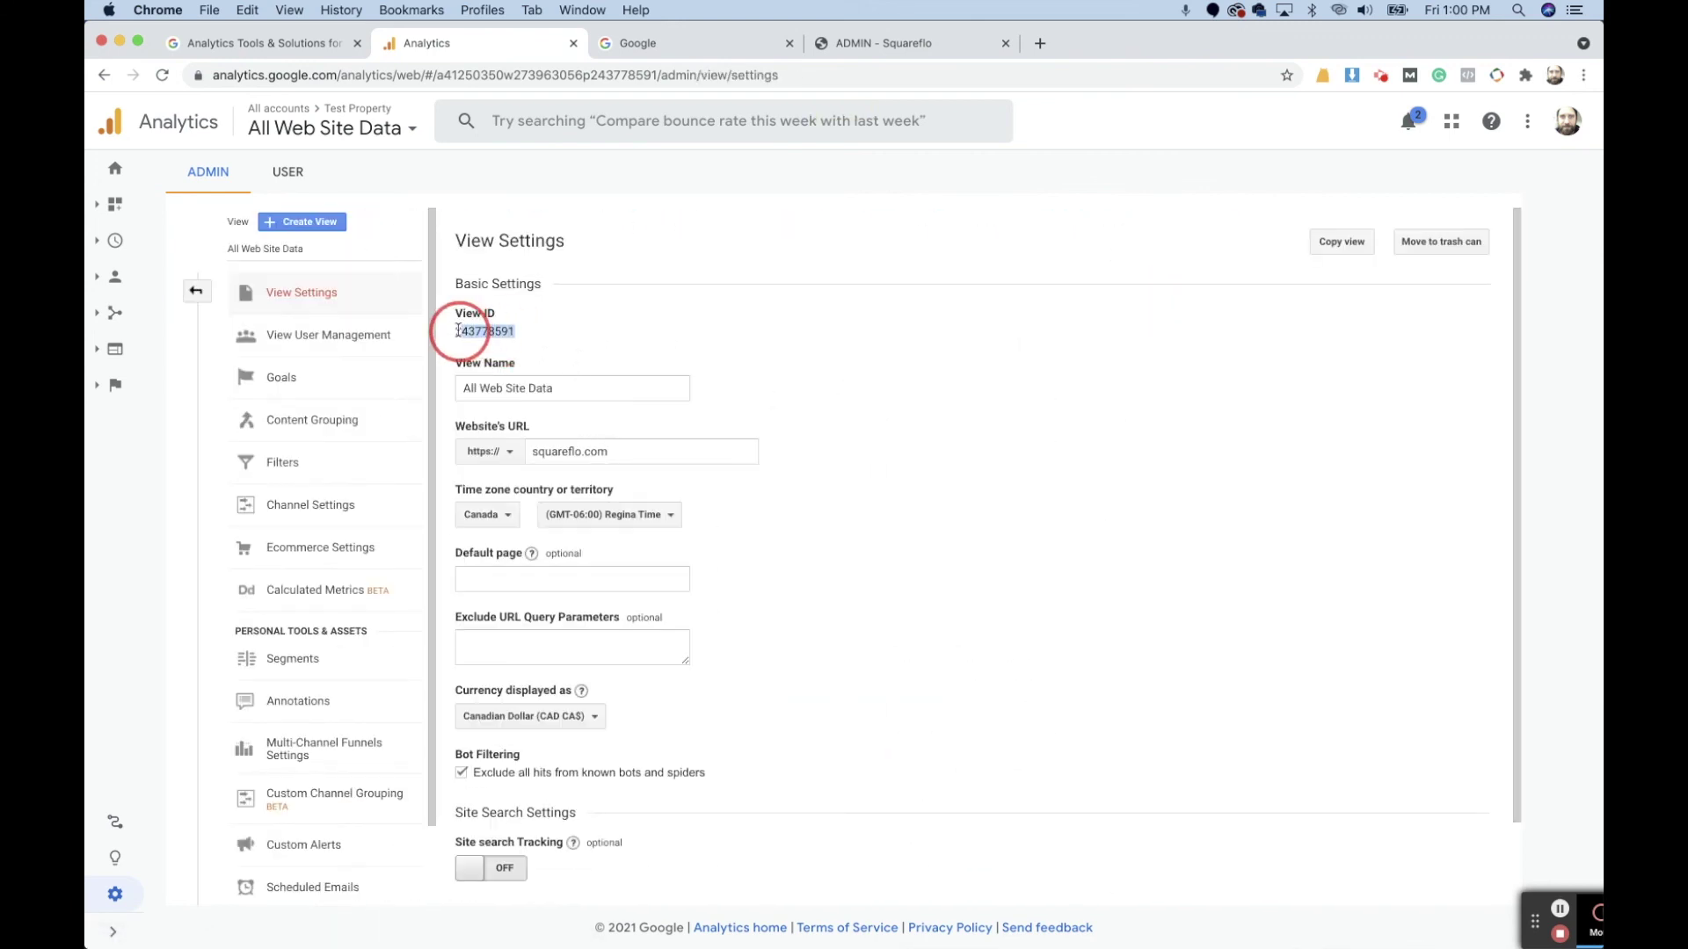
{"action": "key", "text": "super+4"}
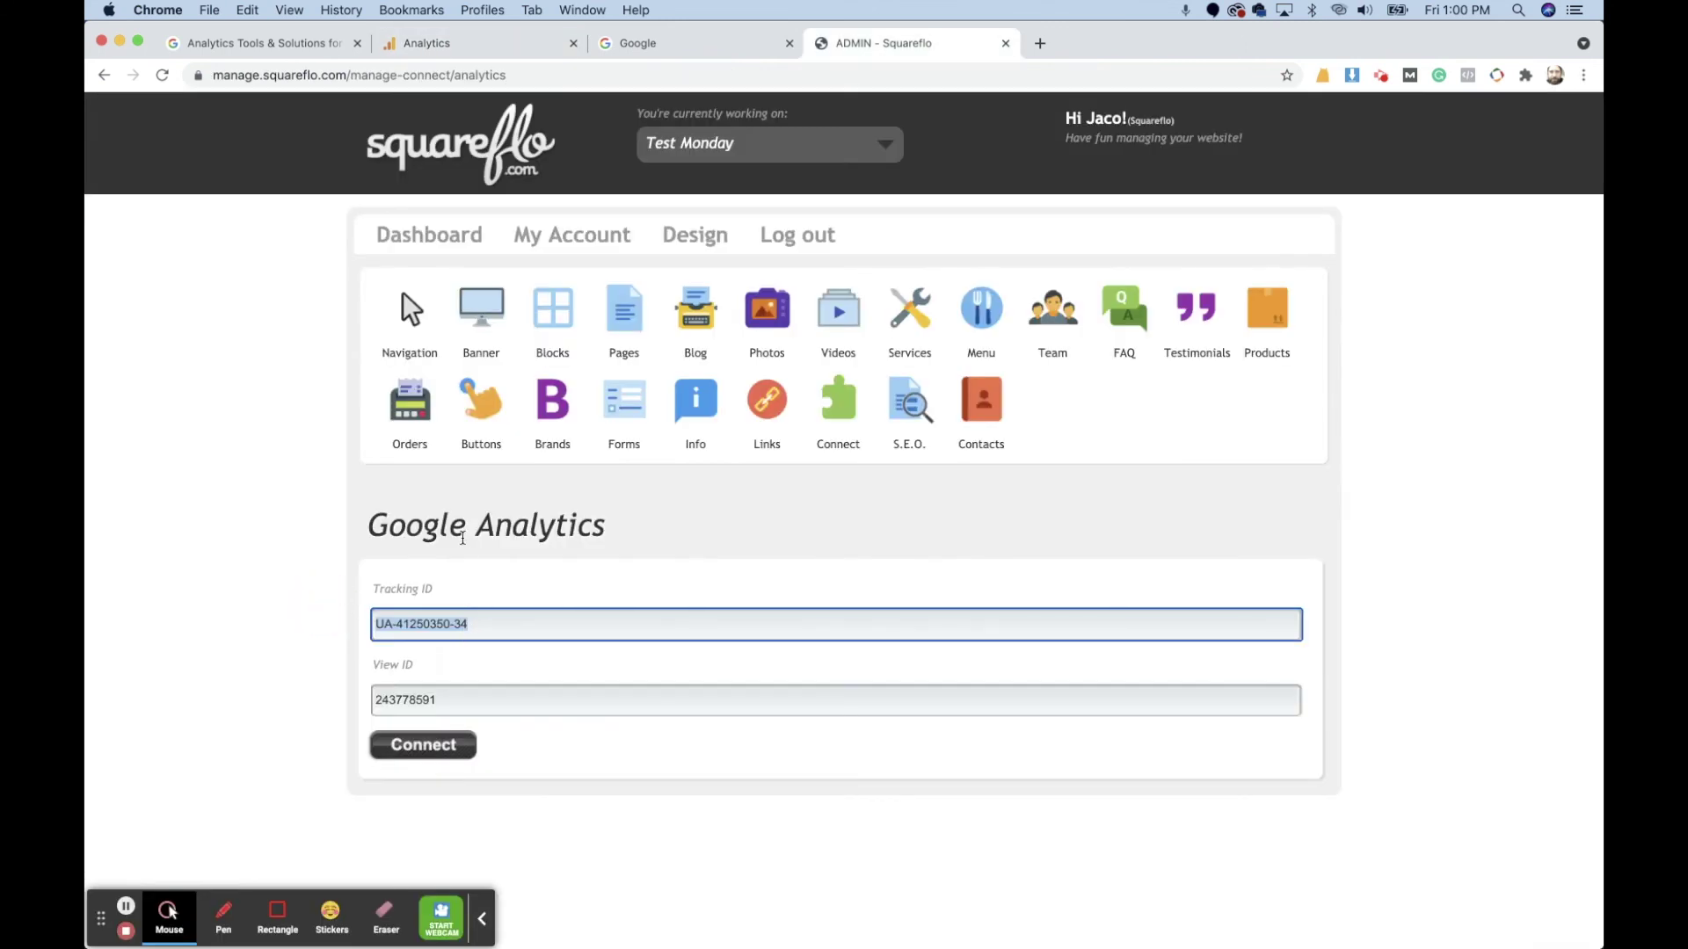
Enter View ID 243778591 and submit the Google Analytics connection
{"action": "key", "text": "Tab"}
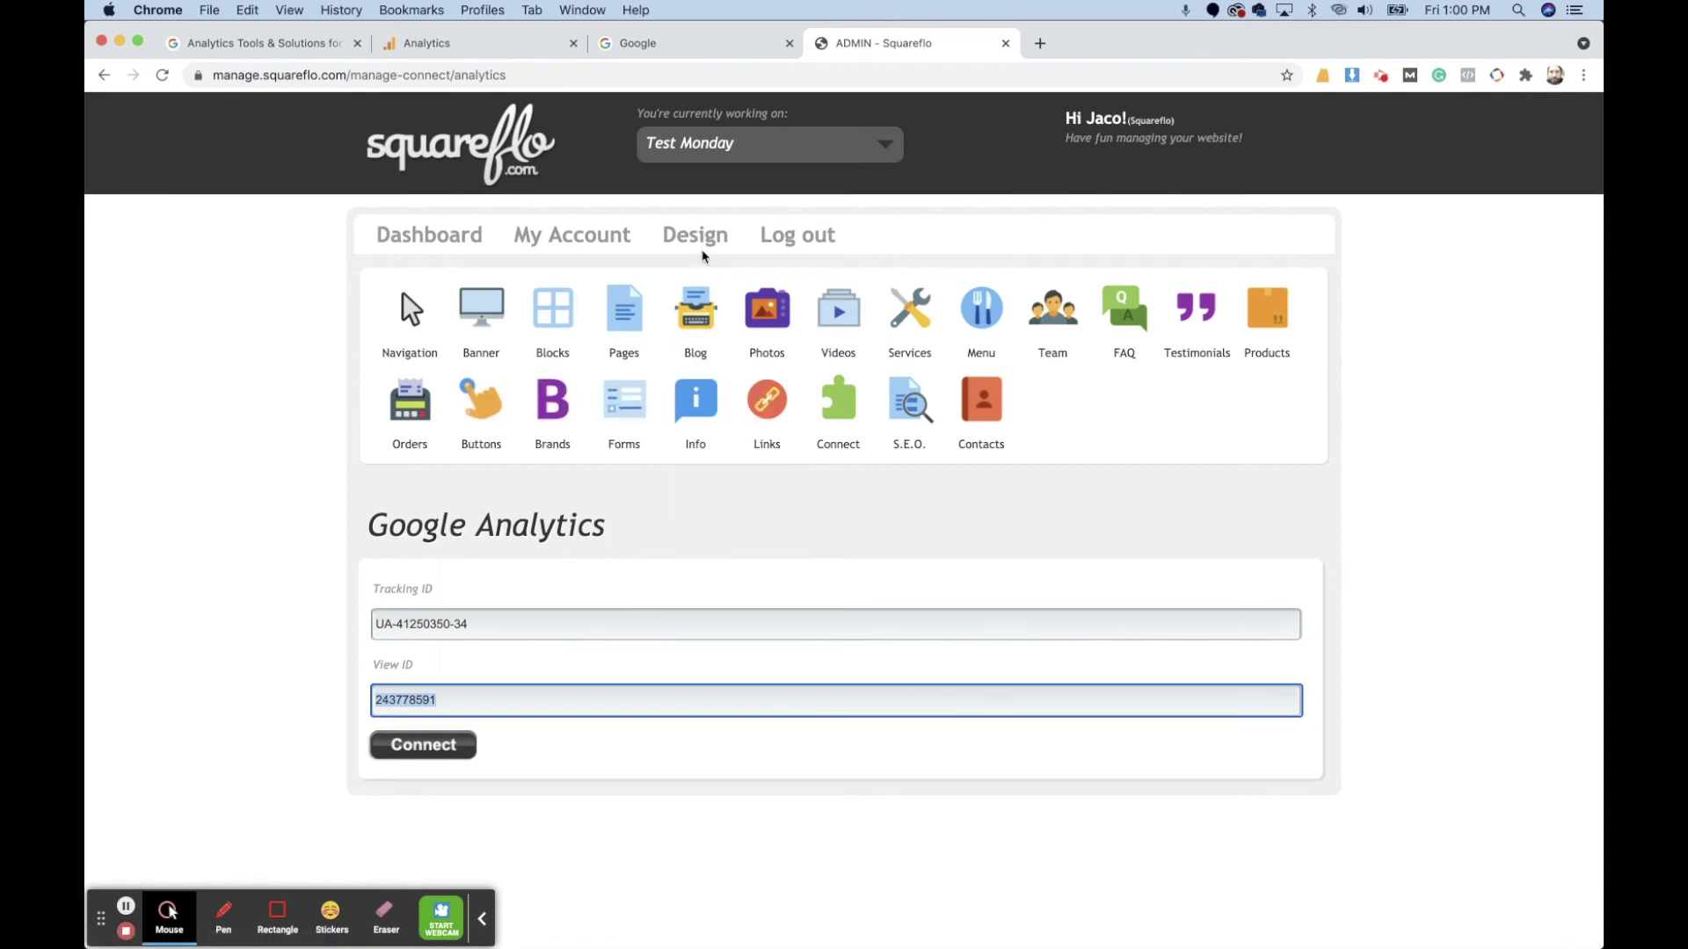
{"action": "left_click", "coordinate": [429, 750]}
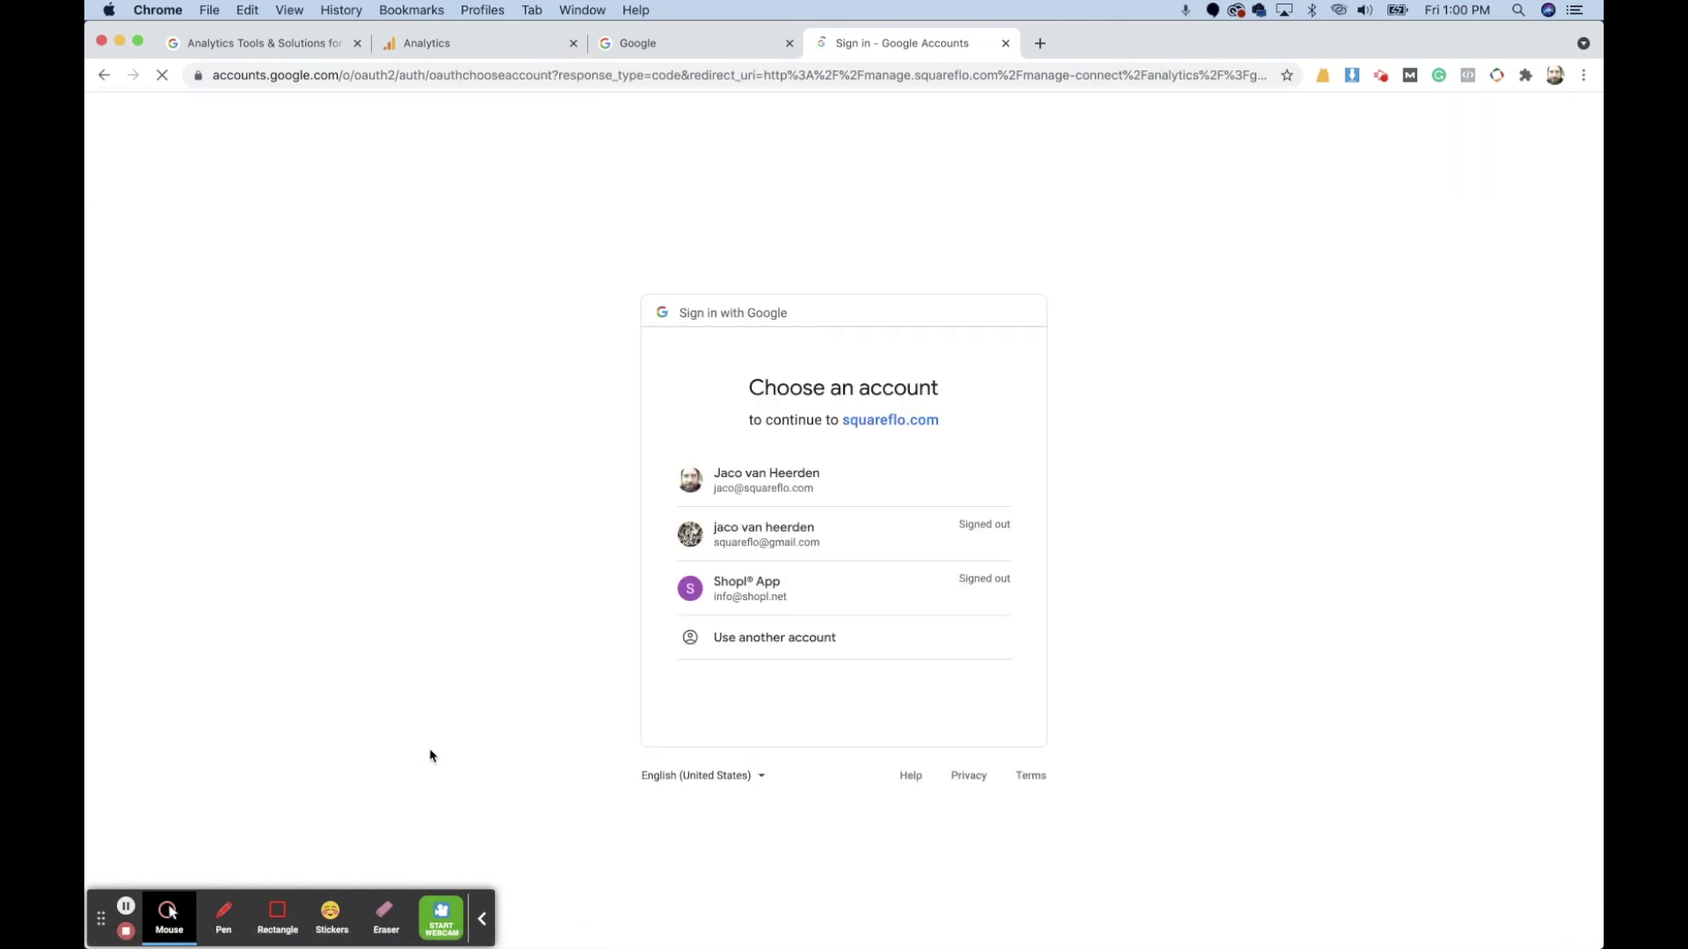
Sign in with the Google account and approve squareflo.com's access to Google Analytics data
{"action": "left_click", "coordinate": [787, 476]}
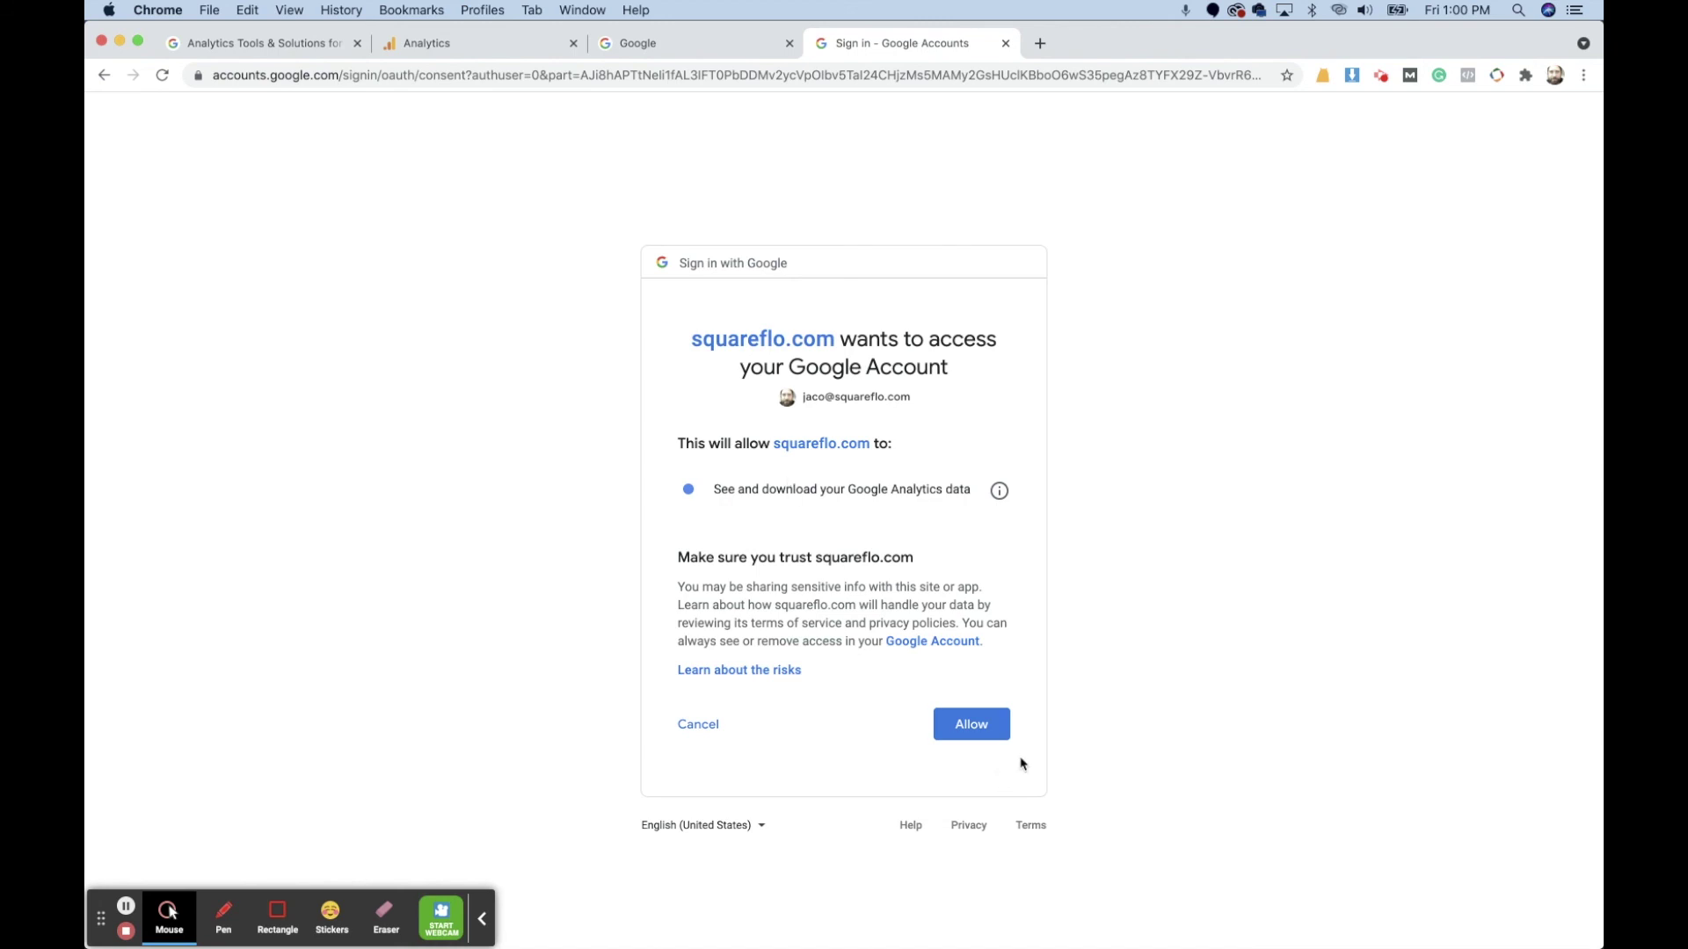
{"action": "left_click", "coordinate": [984, 728]}
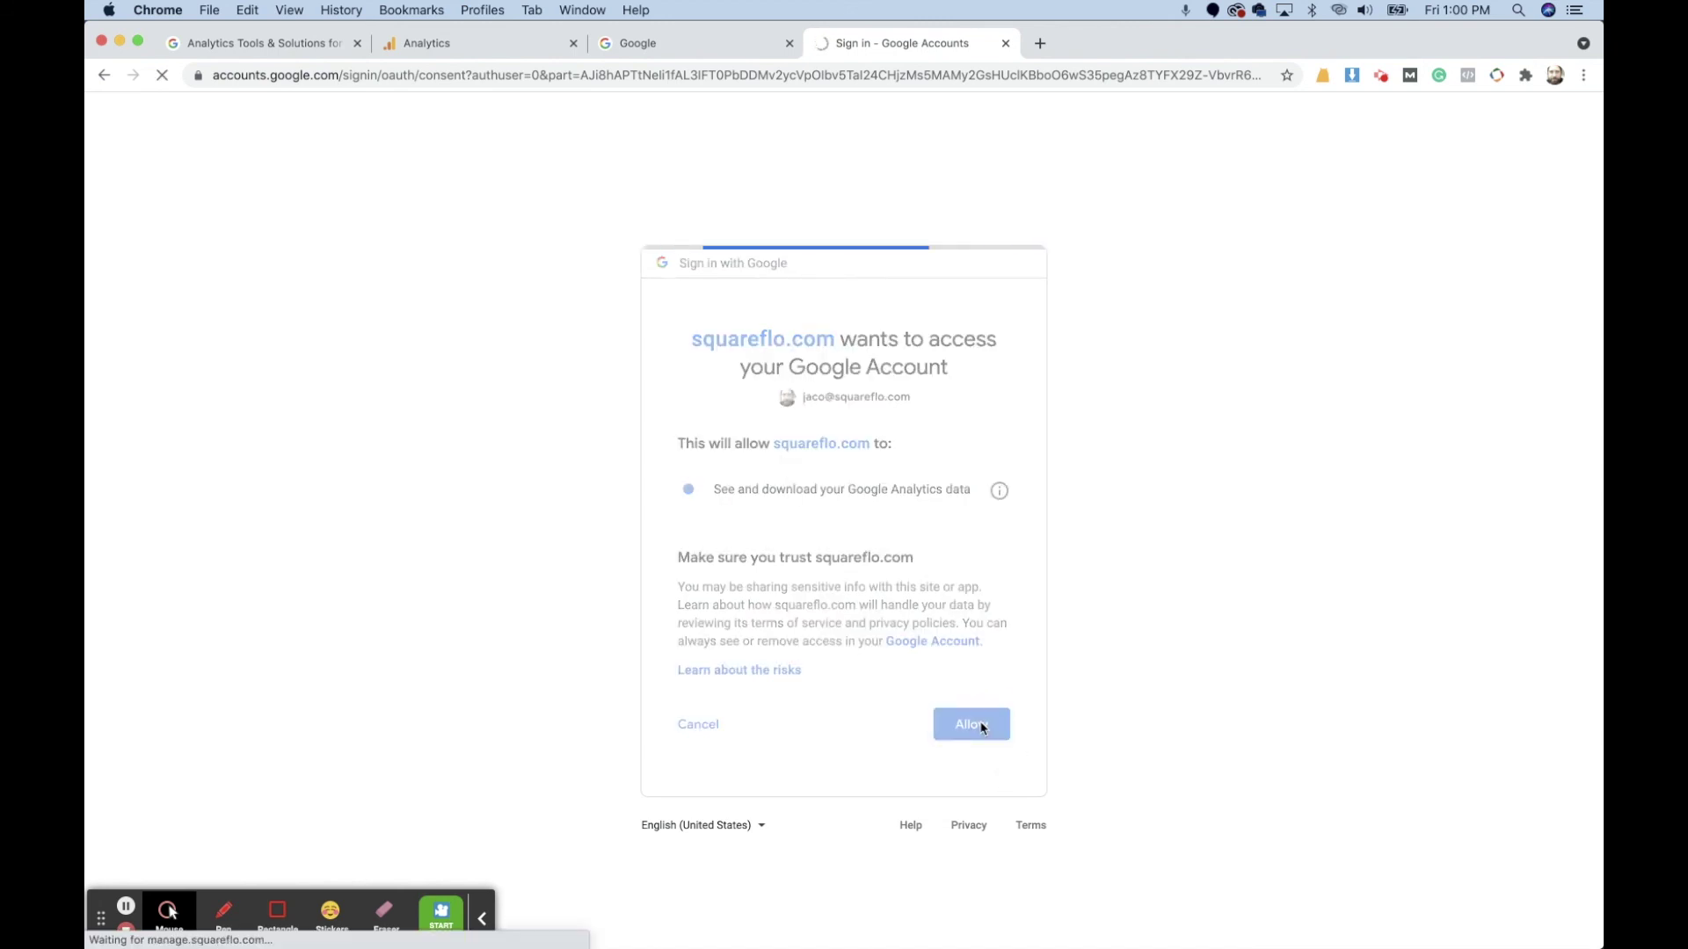